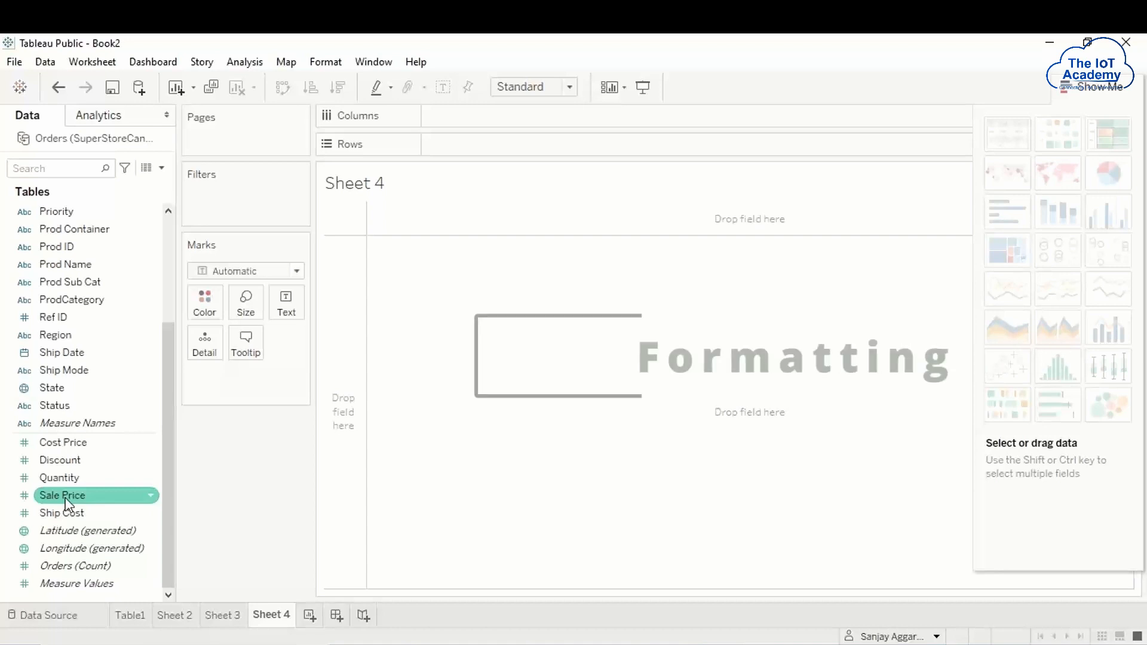
- Examine the date, price, discount and shipping cost columns of the Orders data source, and return to Sheet 4
left_click(58, 620)
left_click_drag(356, 596, 296, 586)
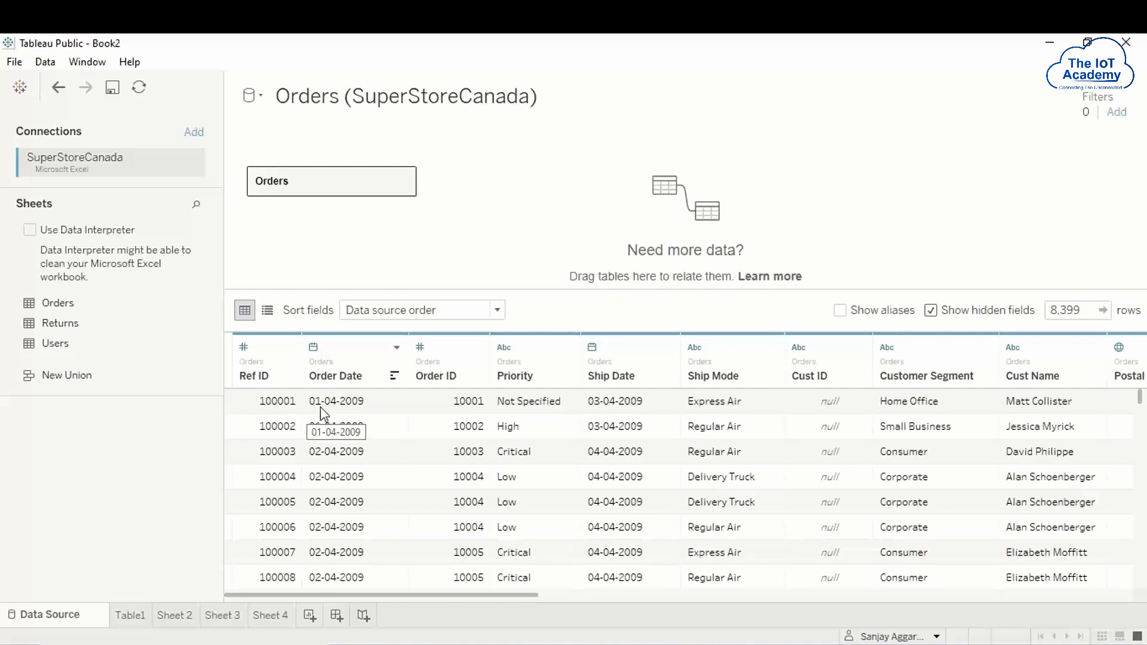
left_click_drag(412, 594, 870, 594)
left_click_drag(739, 596, 869, 576)
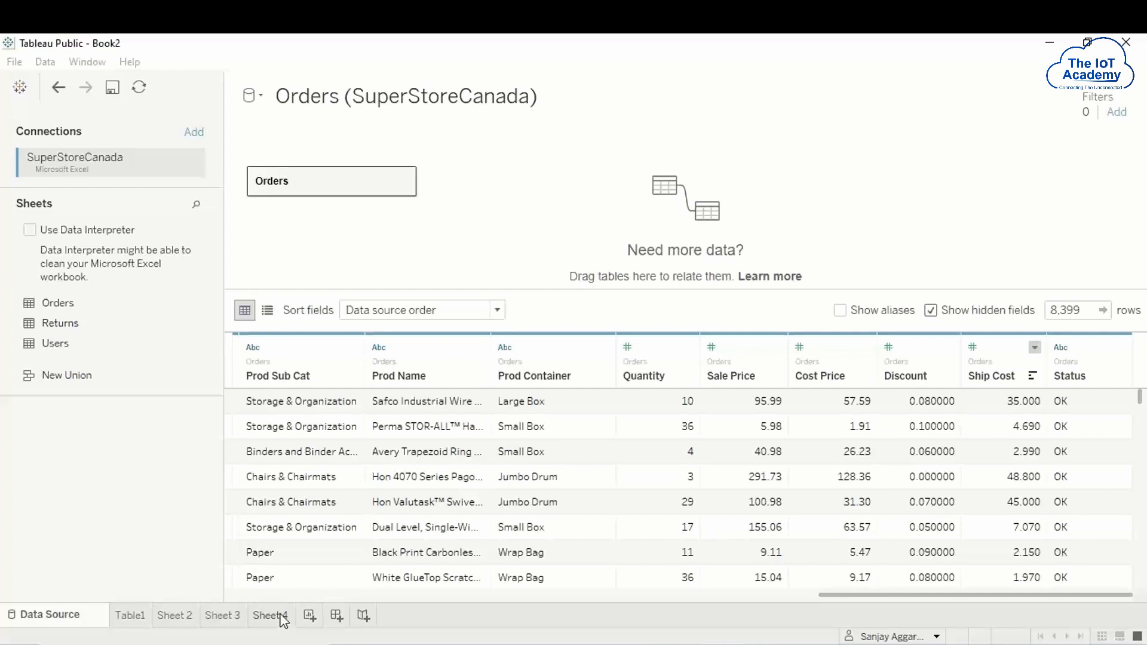
left_click(282, 618)
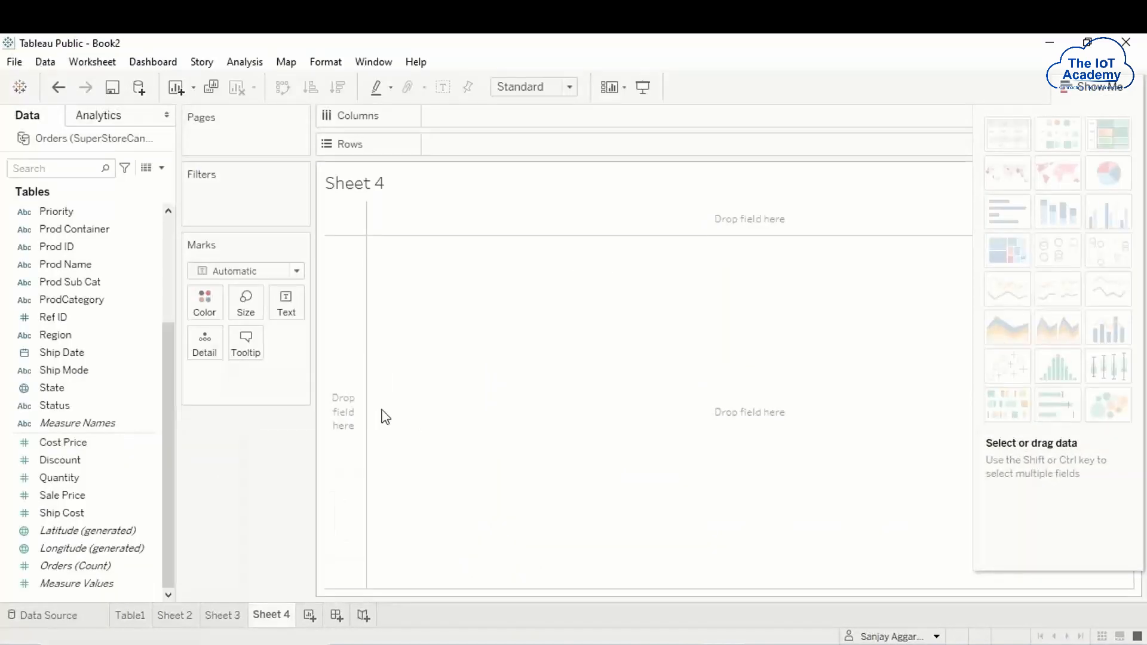
- Set the default date format of the Ship Date field to the custom format mm-dd-yyyy
right_click(71, 356)
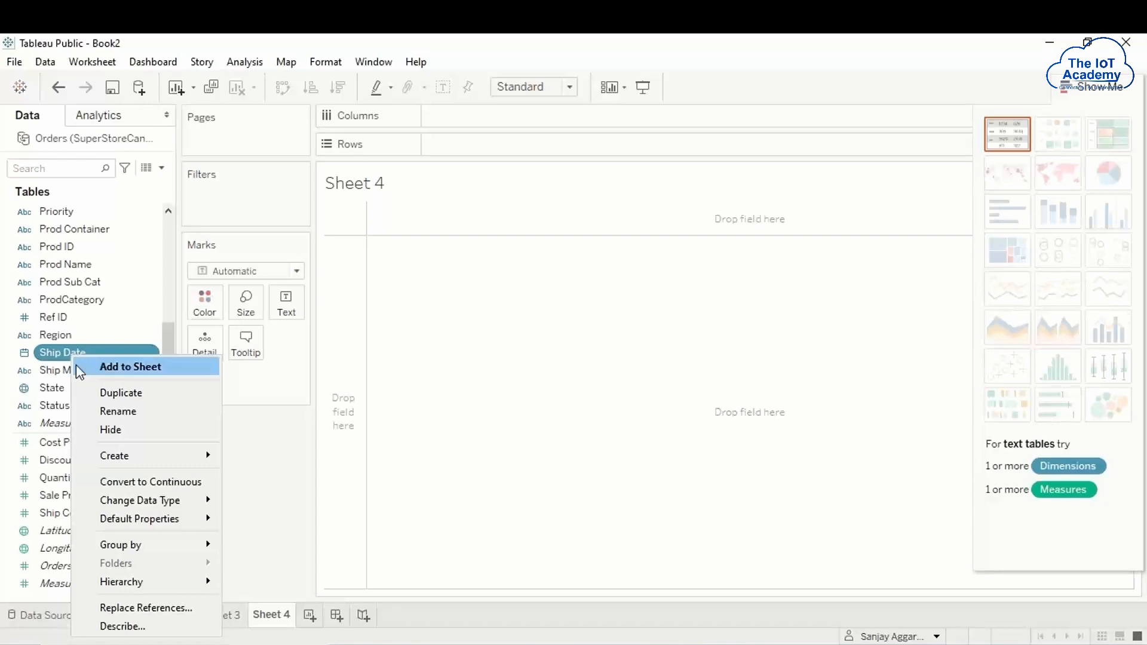
mouse_move(127, 521)
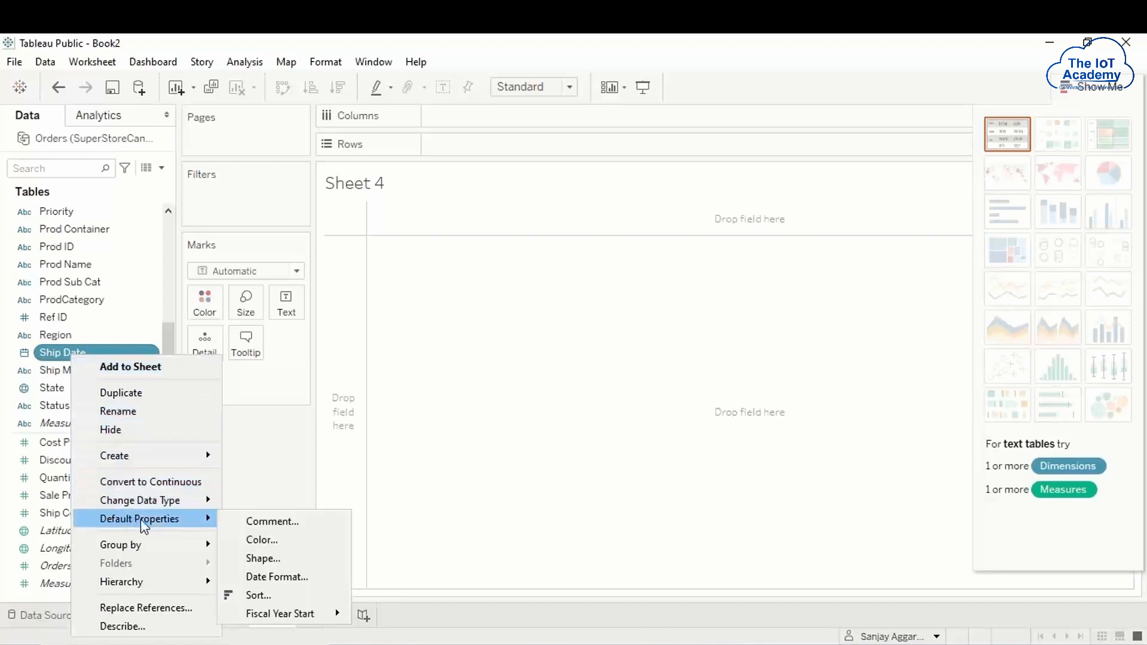
left_click(273, 577)
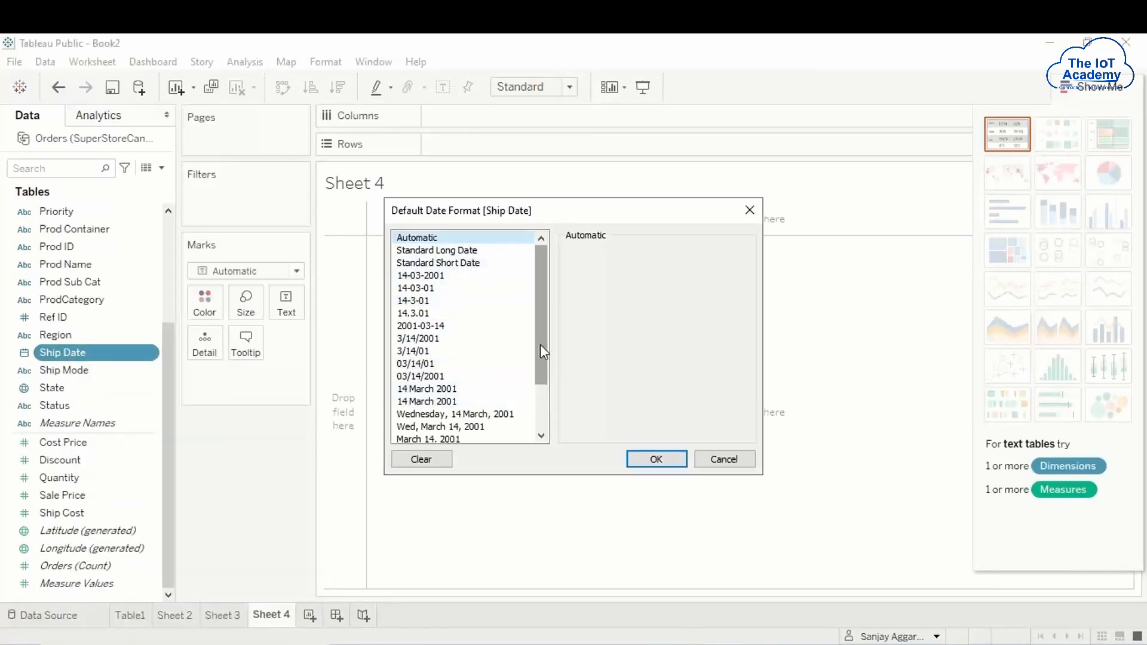
left_click_drag(540, 344, 539, 414)
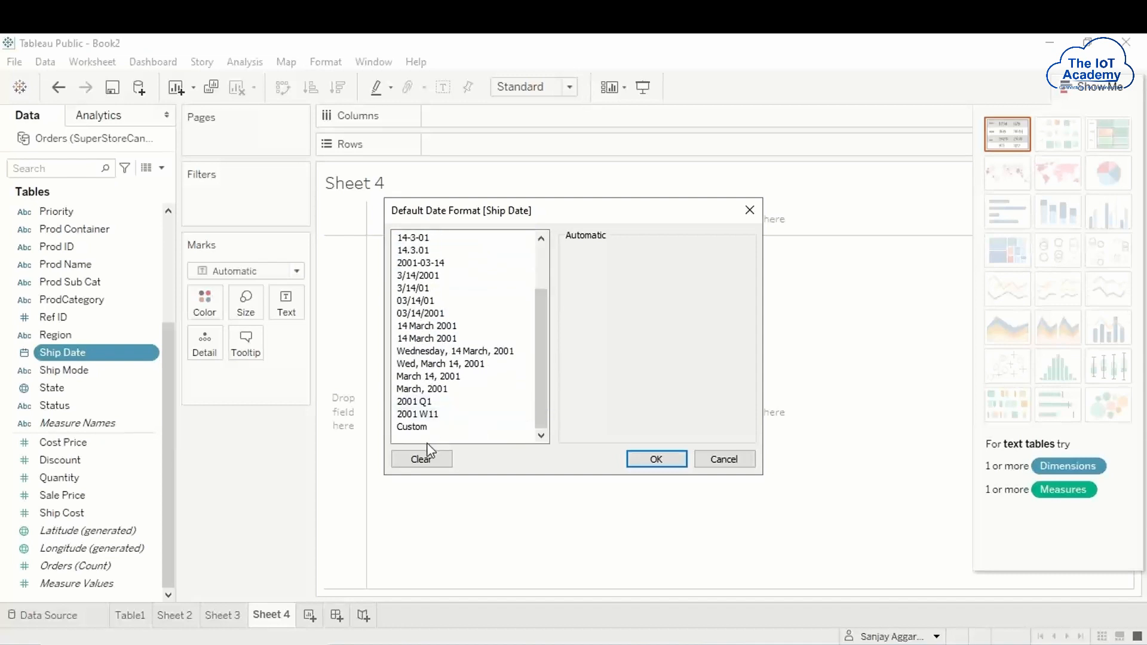
left_click(419, 428)
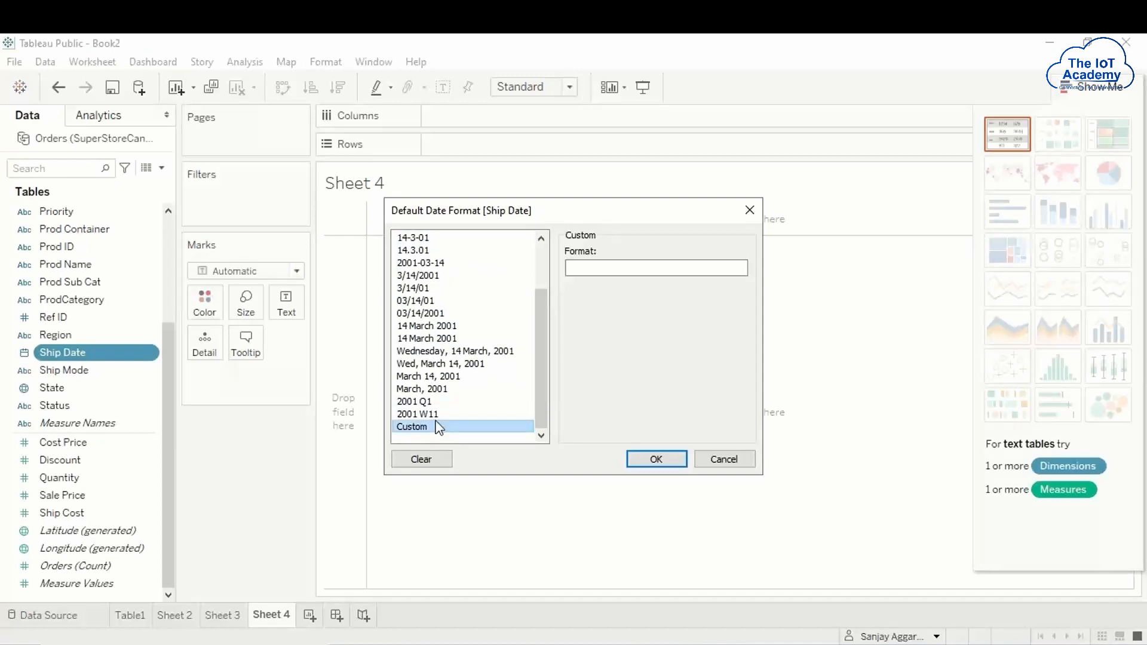
left_click(578, 269)
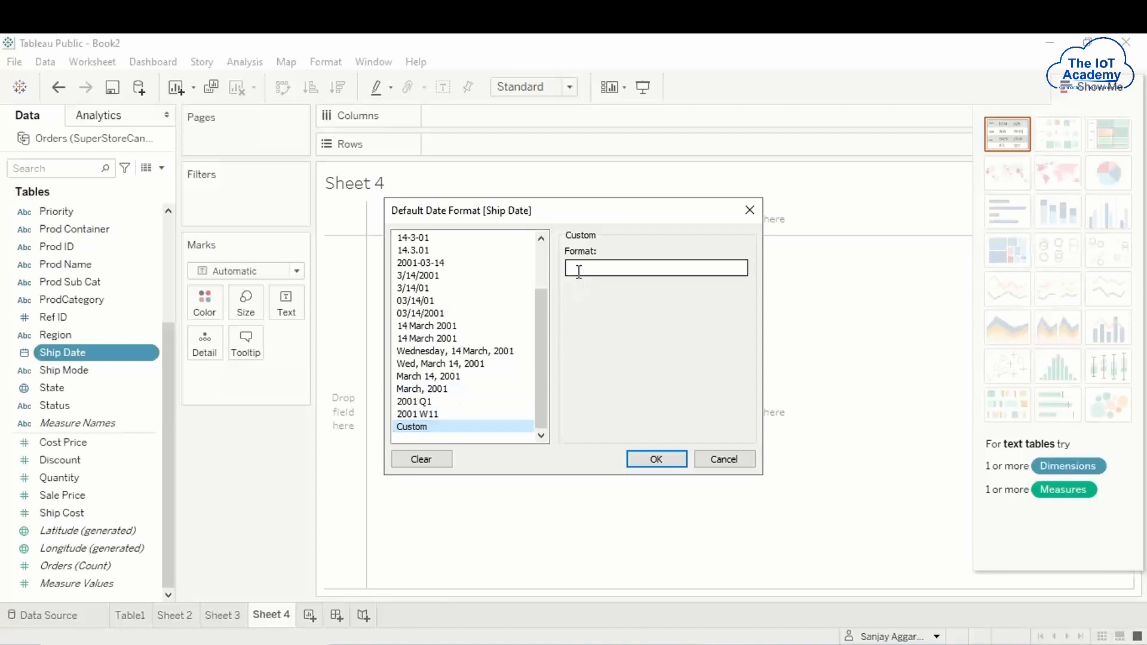
type("mm-dd-yyyy")
left_click(656, 459)
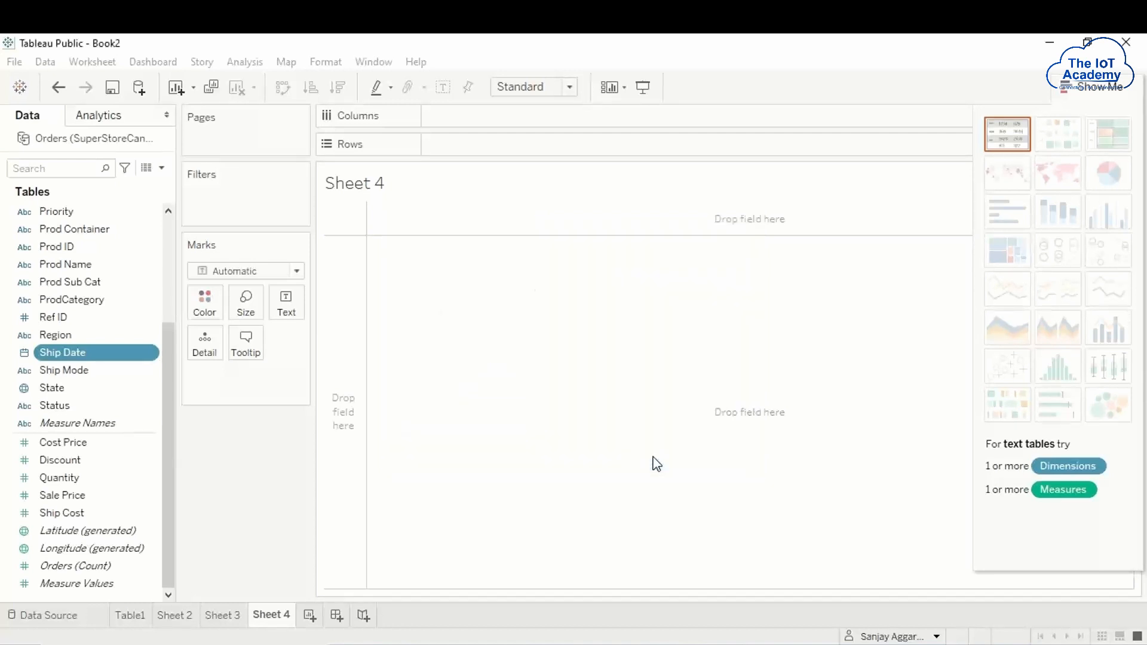
- Set the default number format of the Discount field to Percentage with 2 decimal places
left_click(116, 461)
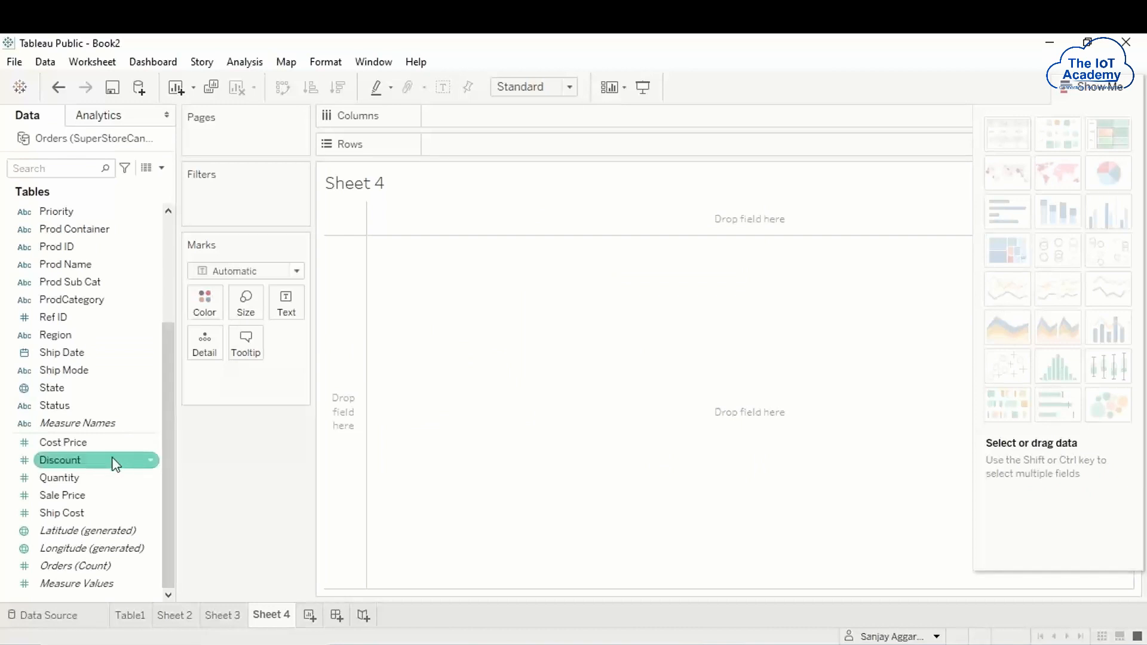
right_click(77, 463)
mouse_move(156, 362)
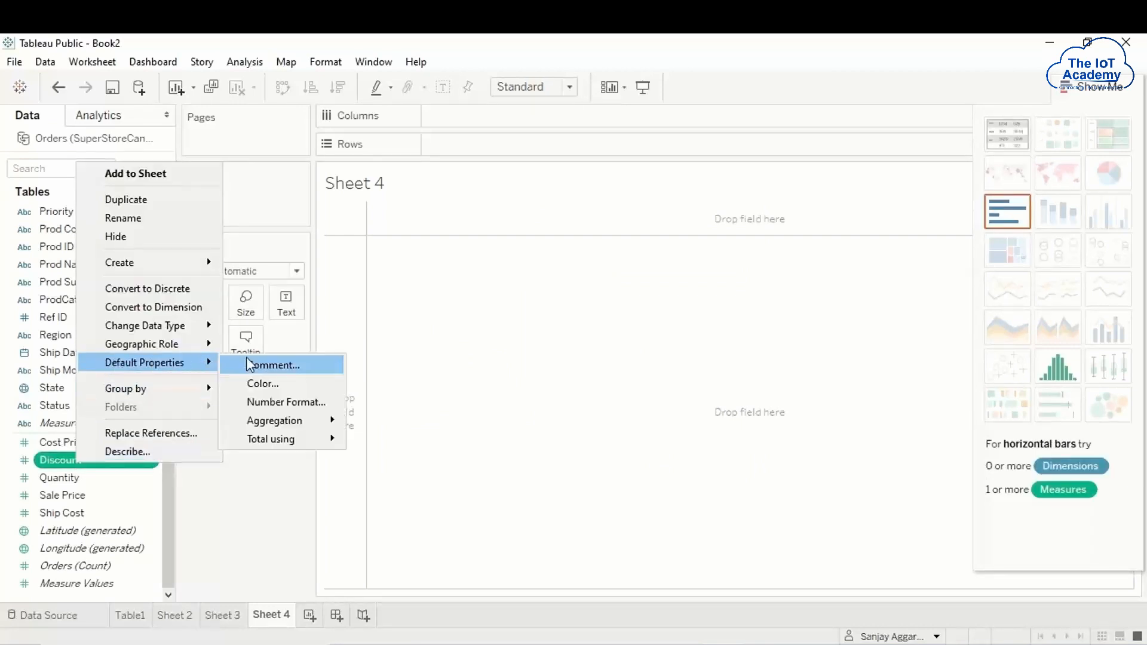
left_click(267, 404)
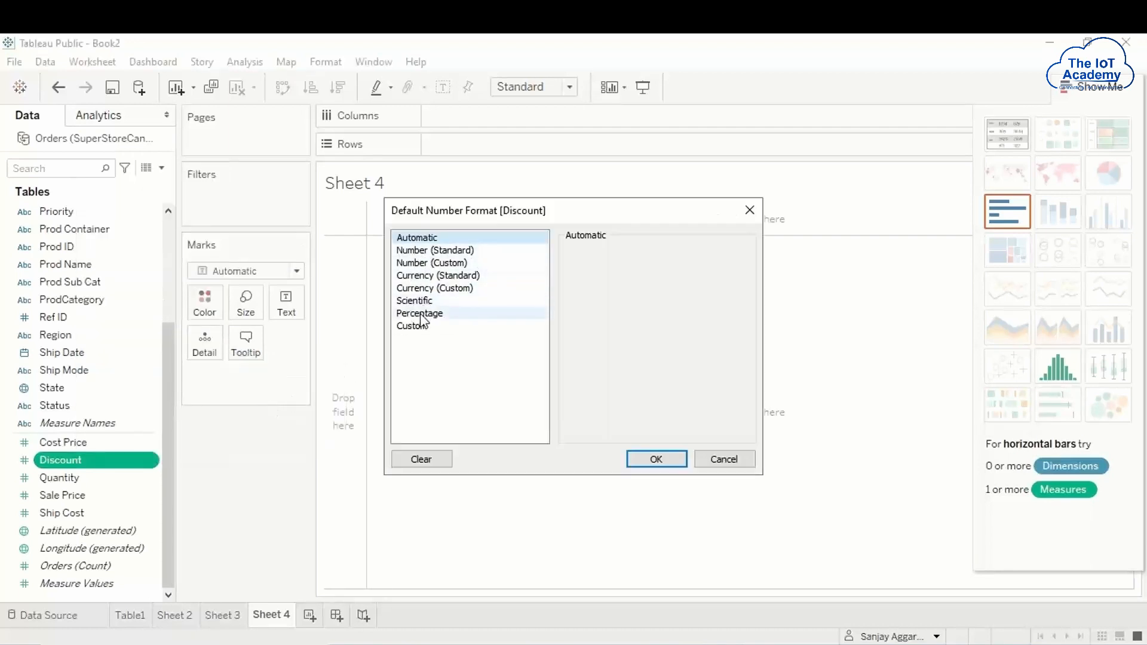
left_click(443, 314)
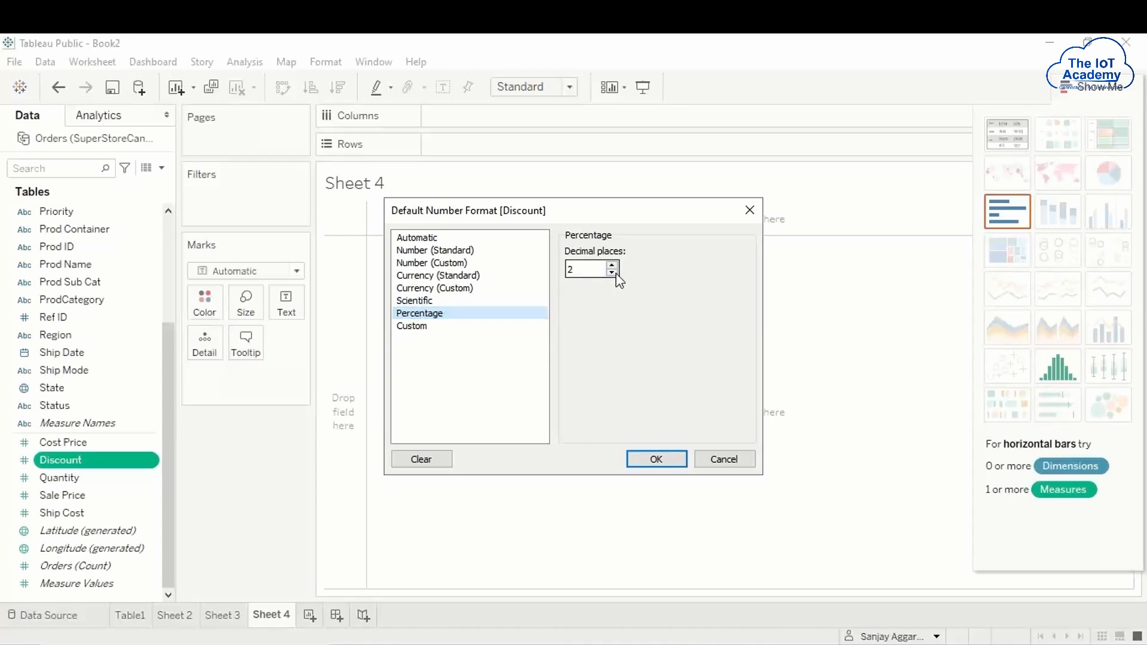
left_click(656, 459)
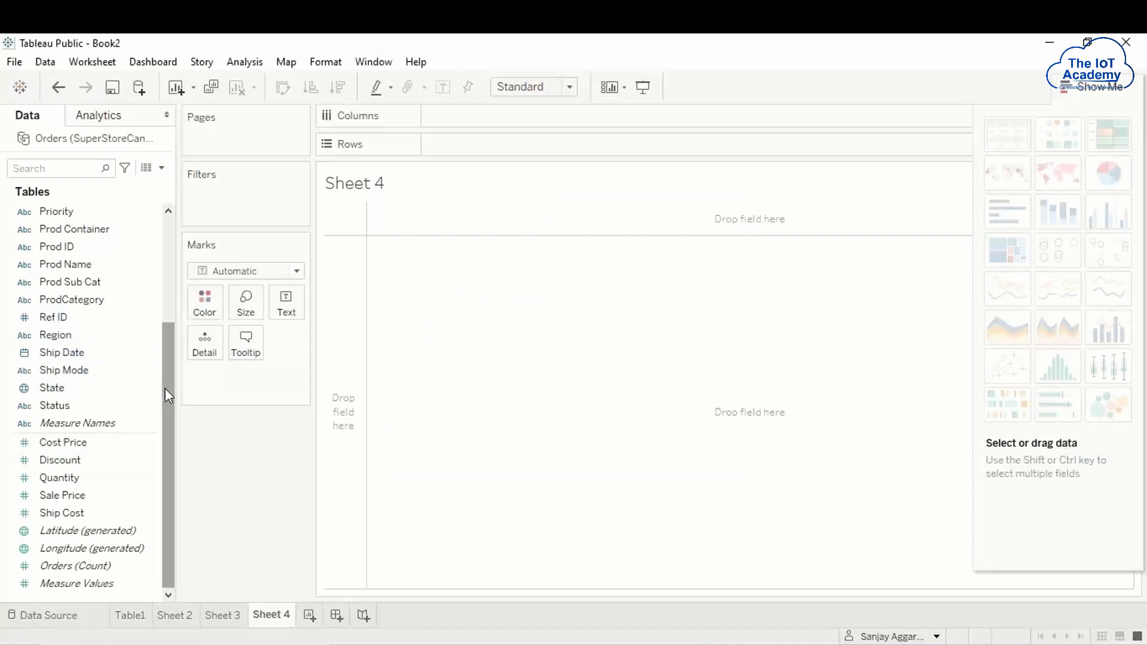
- Set the default number format of the Ship Cost field to Number (Custom) with 2 decimal places and thousands separators
right_click(76, 515)
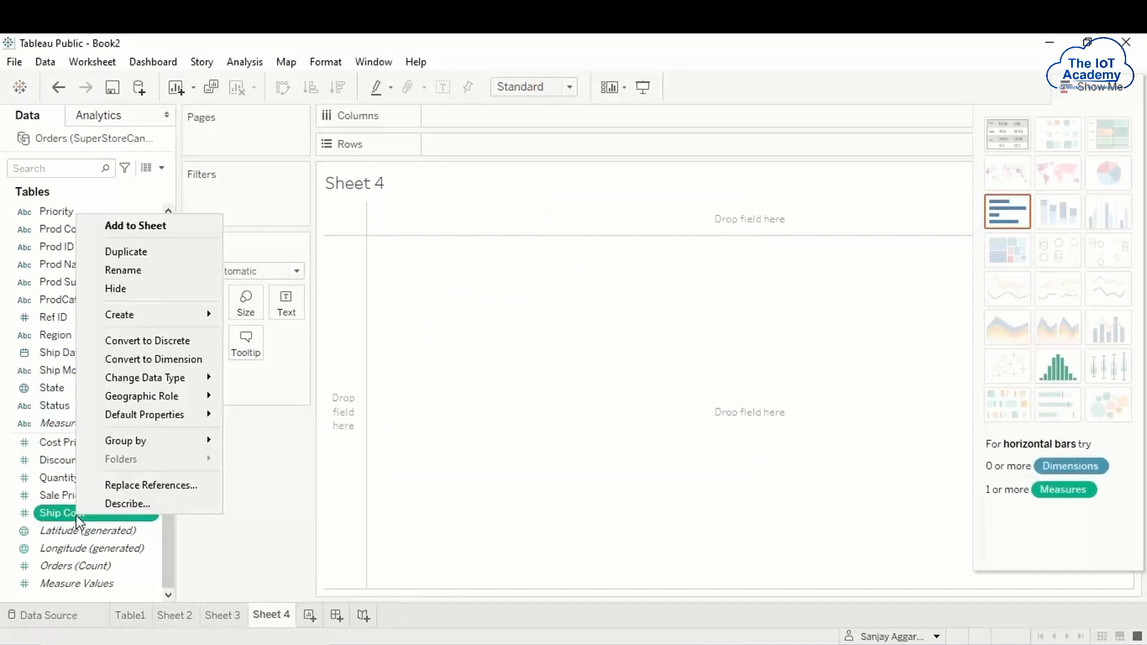
mouse_move(136, 415)
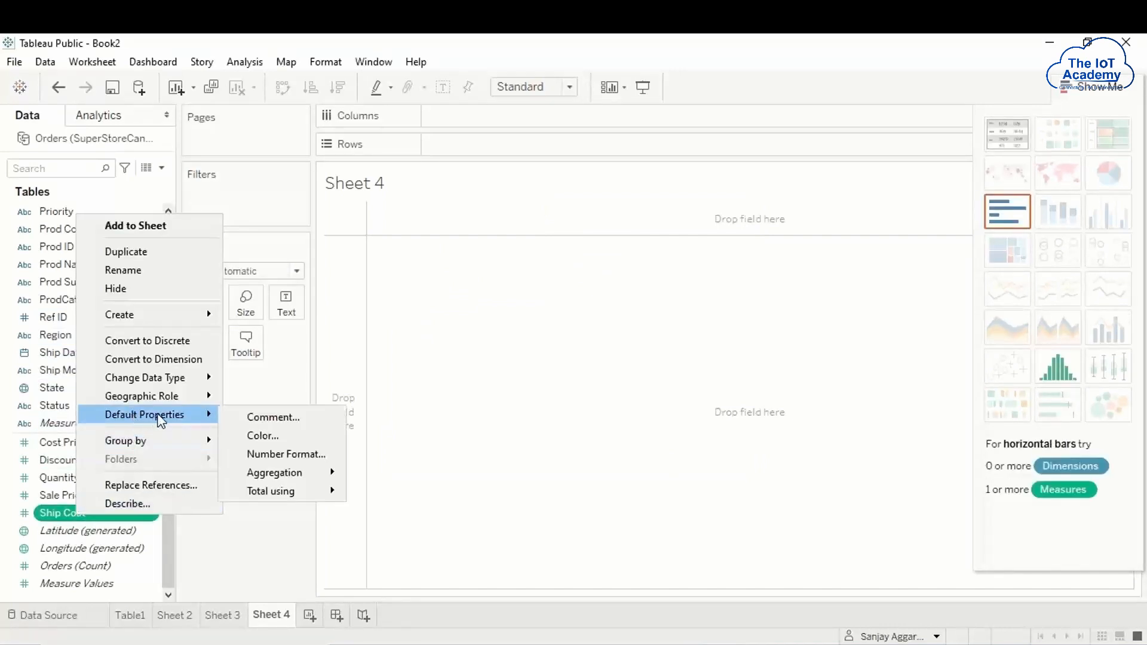
left_click(277, 454)
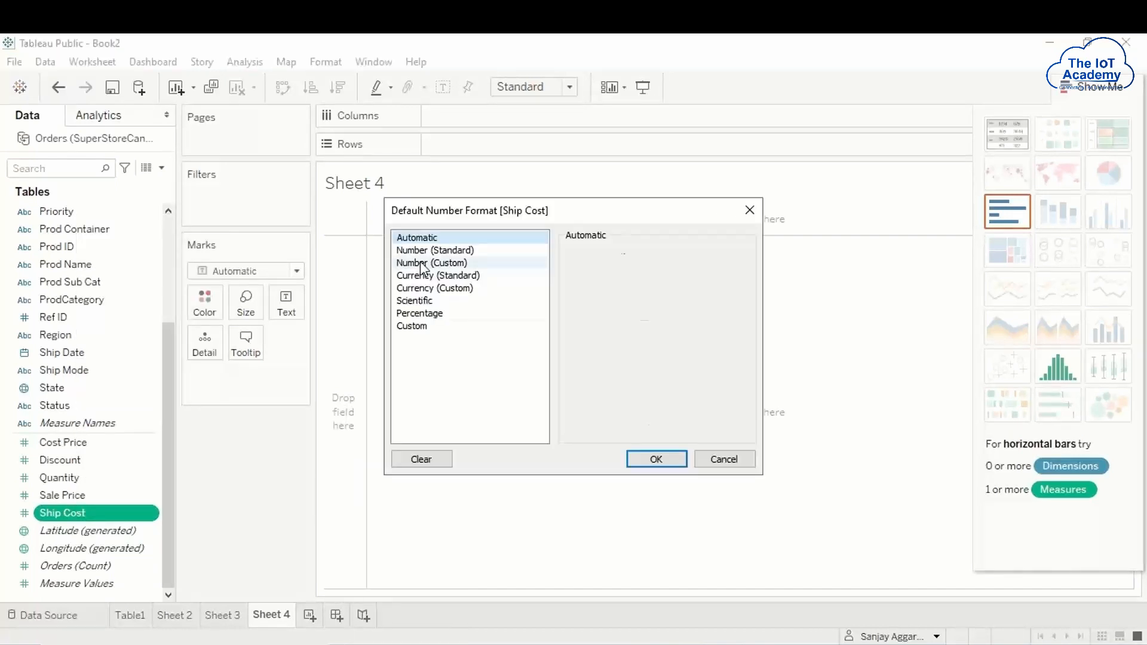
left_click(422, 263)
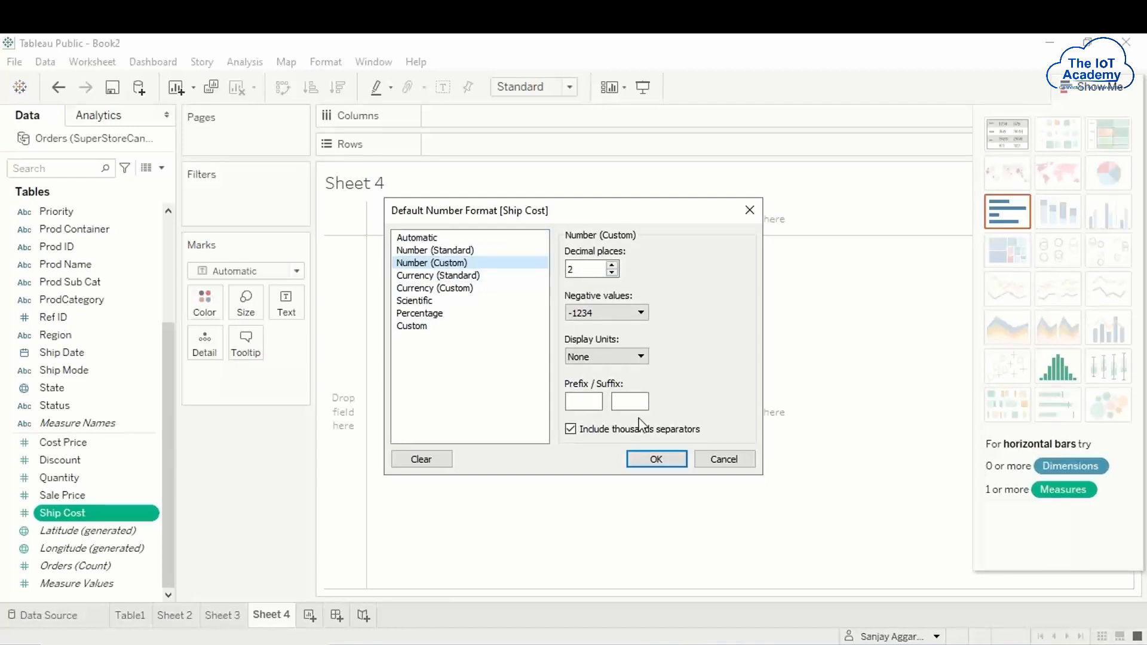
left_click(654, 459)
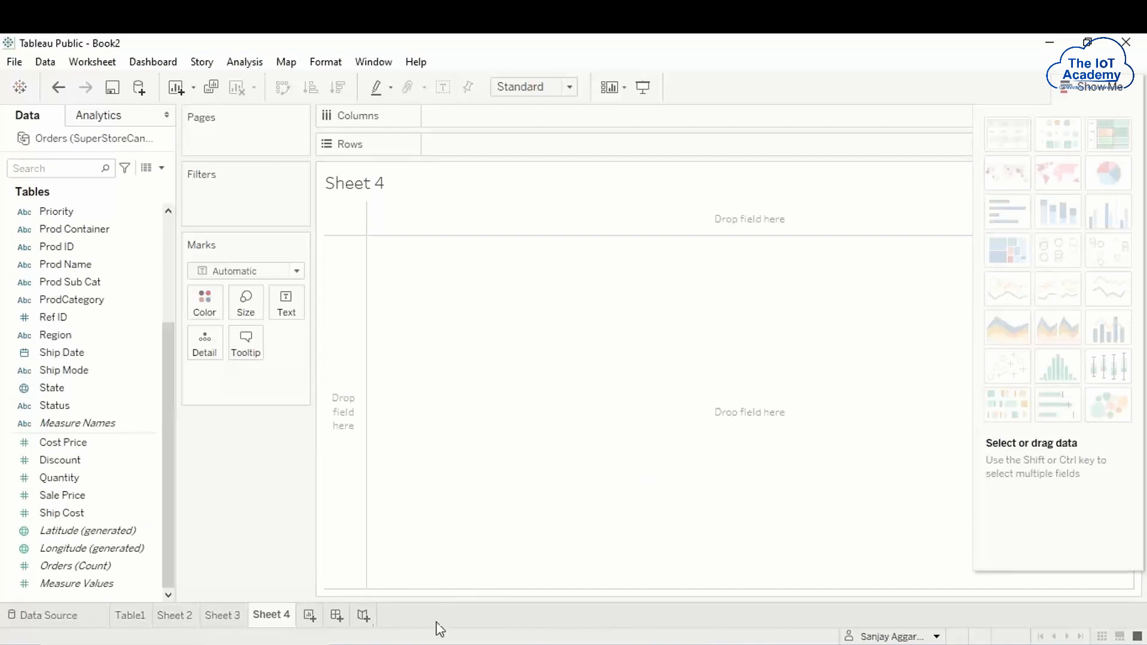
- Check the Discount, Ship Cost and Ship Date formats in the data source grid, and return to Sheet 4
left_click(50, 615)
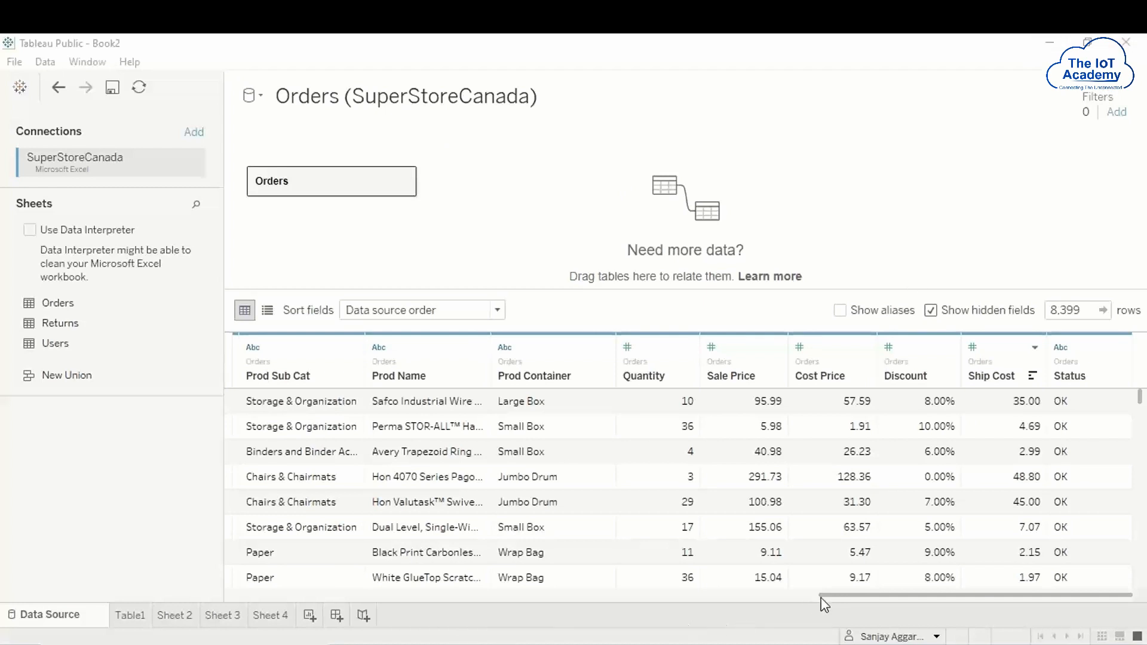
left_click_drag(809, 596, 250, 604)
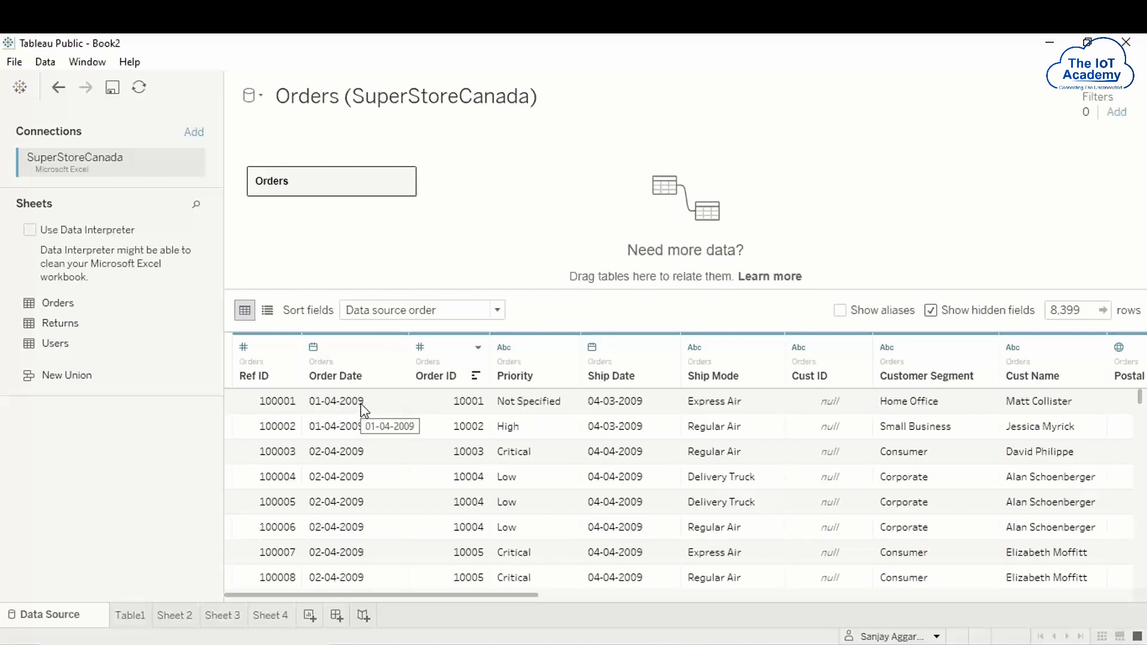
left_click(1030, 60)
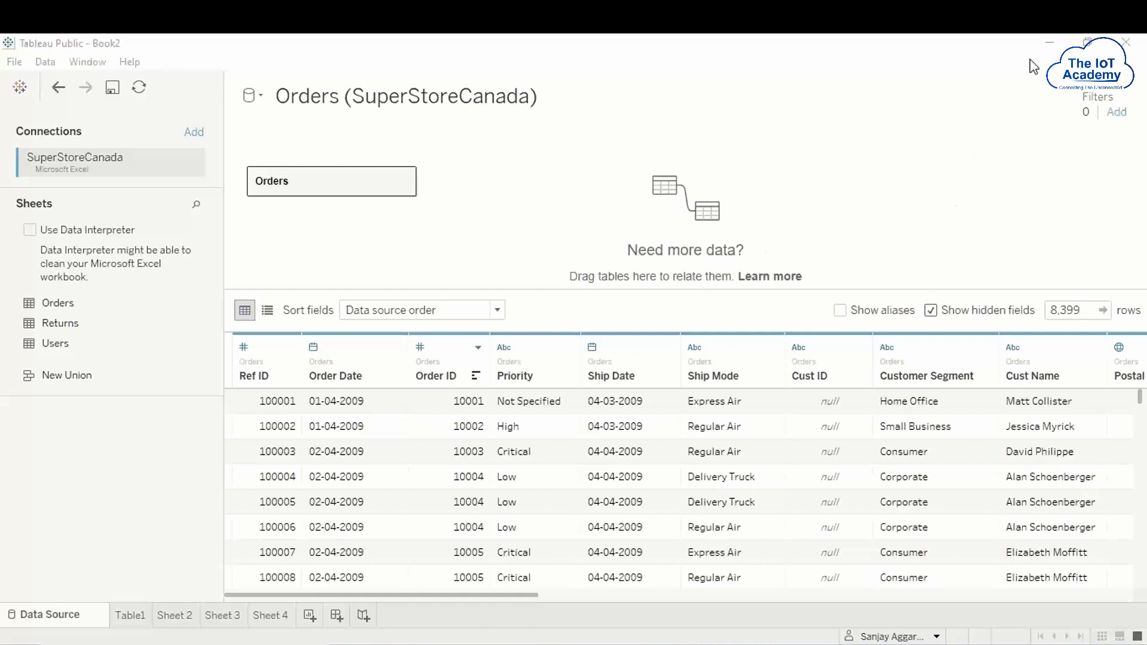
left_click(271, 615)
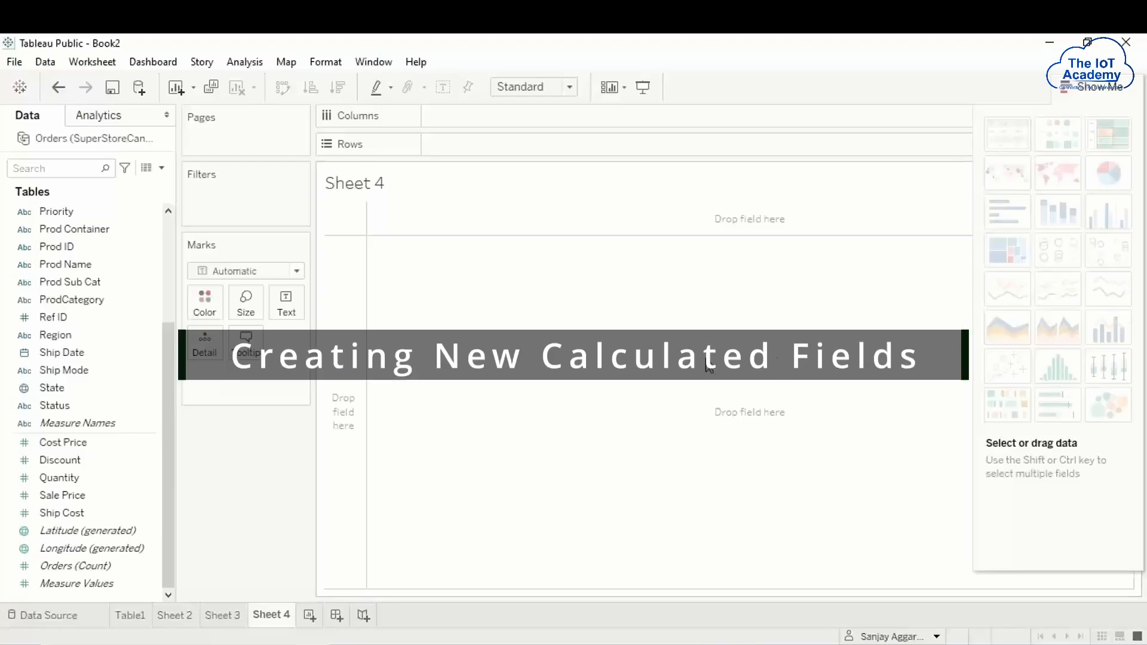
- Create a new calculated field and name it CostAmt
left_click_drag(166, 422, 169, 291)
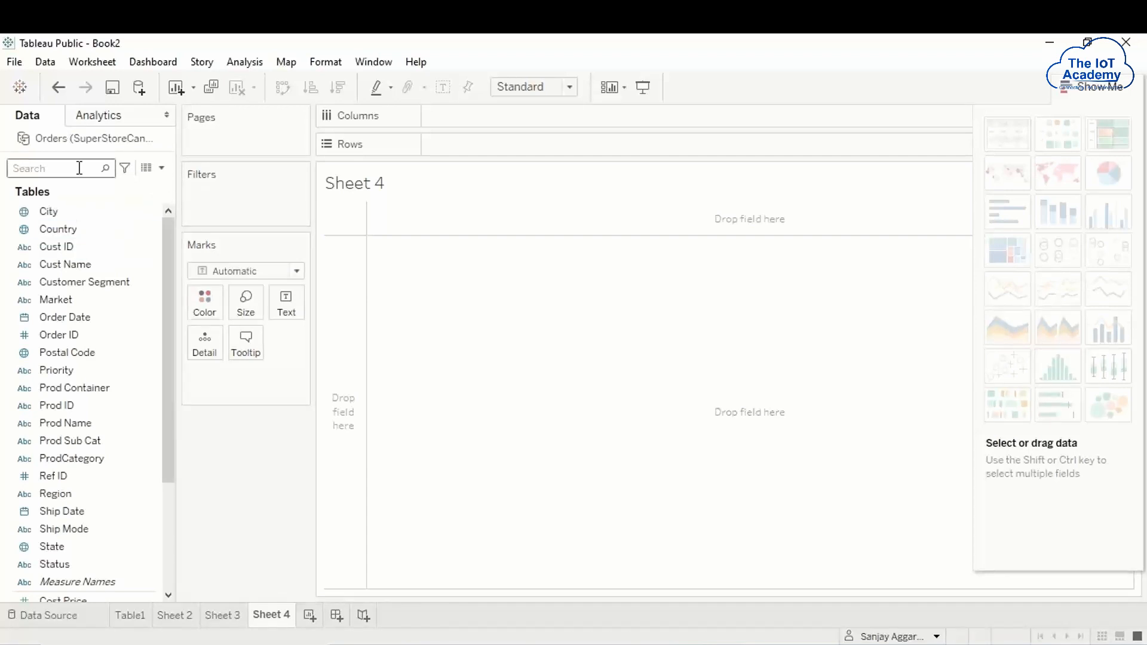
left_click(162, 169)
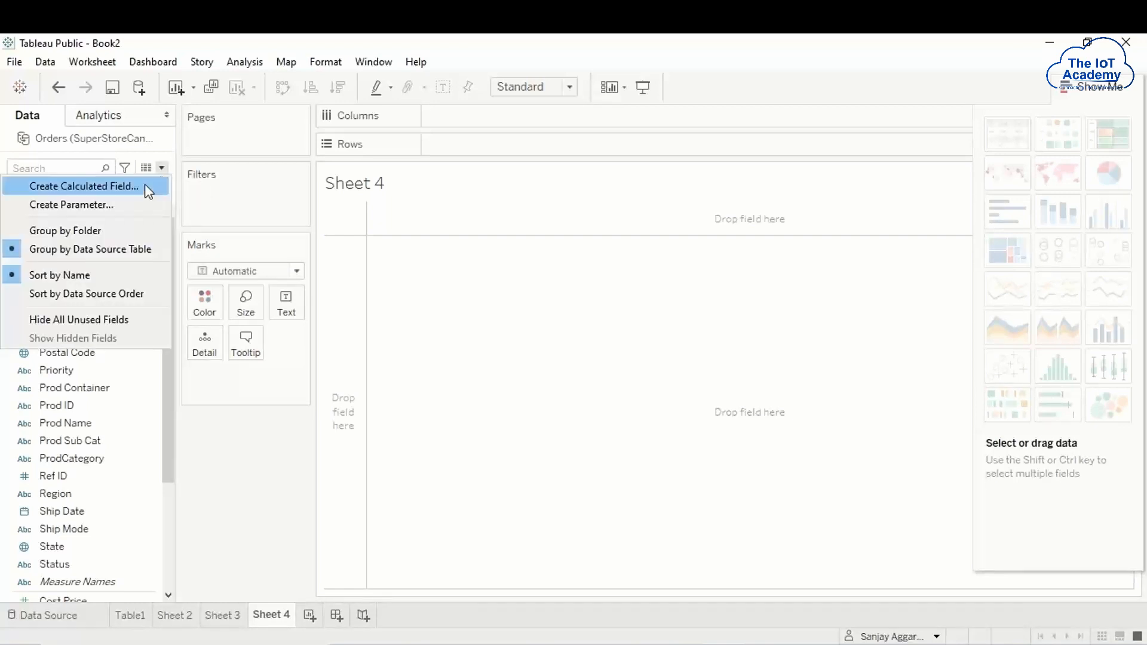
left_click(114, 189)
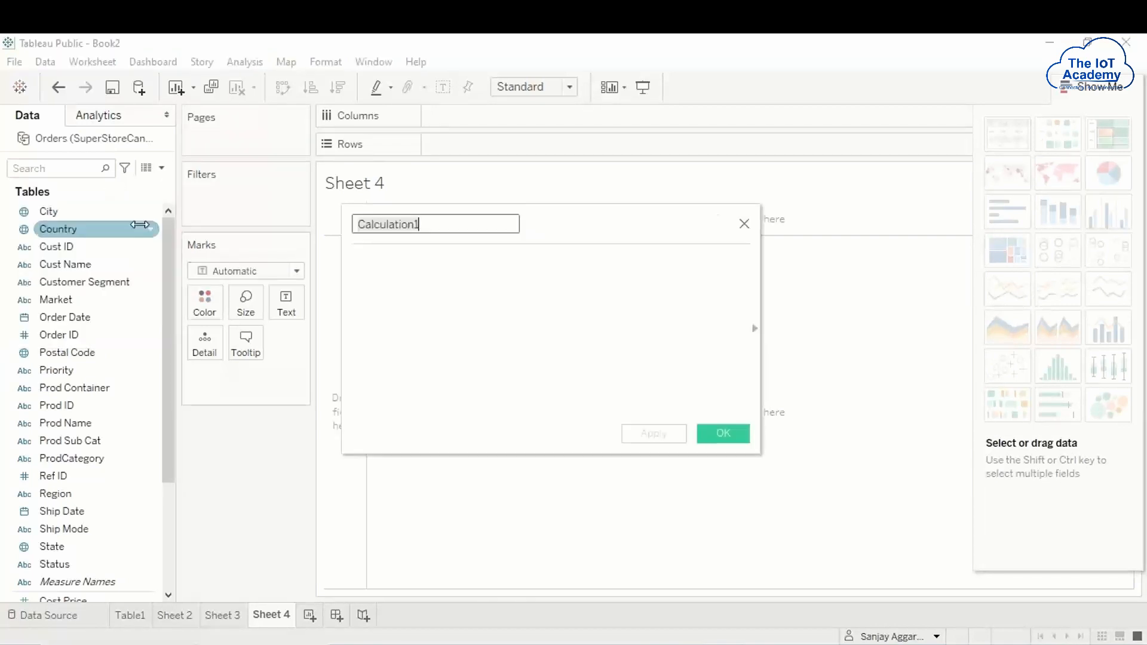
left_click(425, 229)
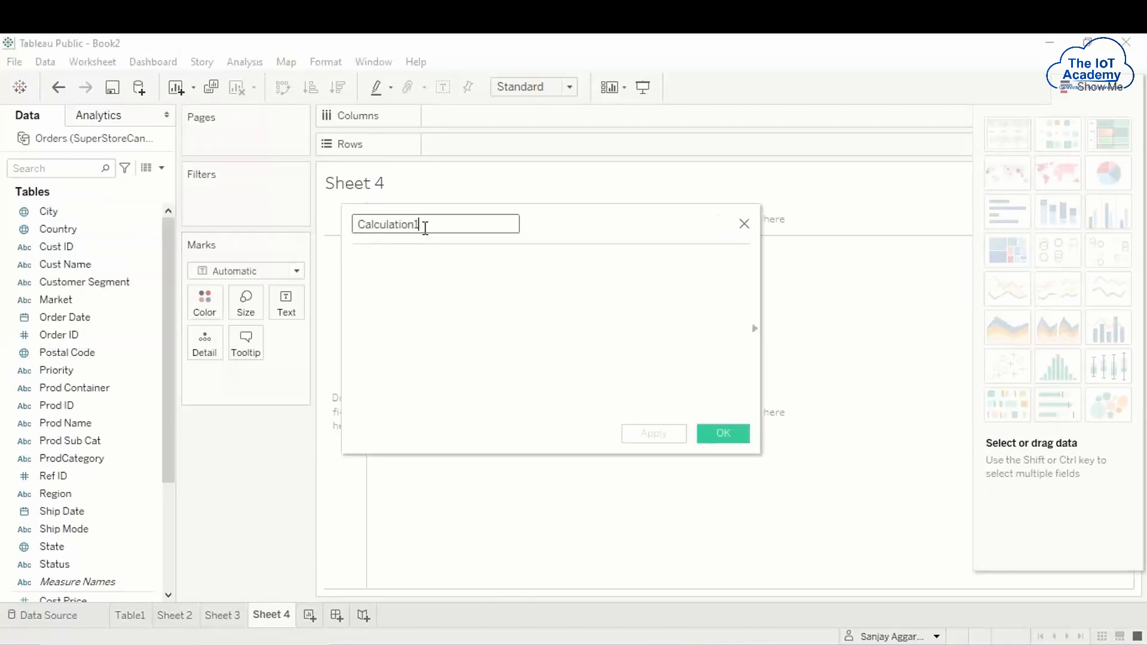
key("BackSpace")
key("BackSpace")
key("BackSpace")
key("BackSpace")
key("BackSpace")
key("BackSpace")
key("BackSpace")
key("BackSpace")
key("BackSpace")
key("BackSpace")
key("BackSpace")
key("BackSpace")
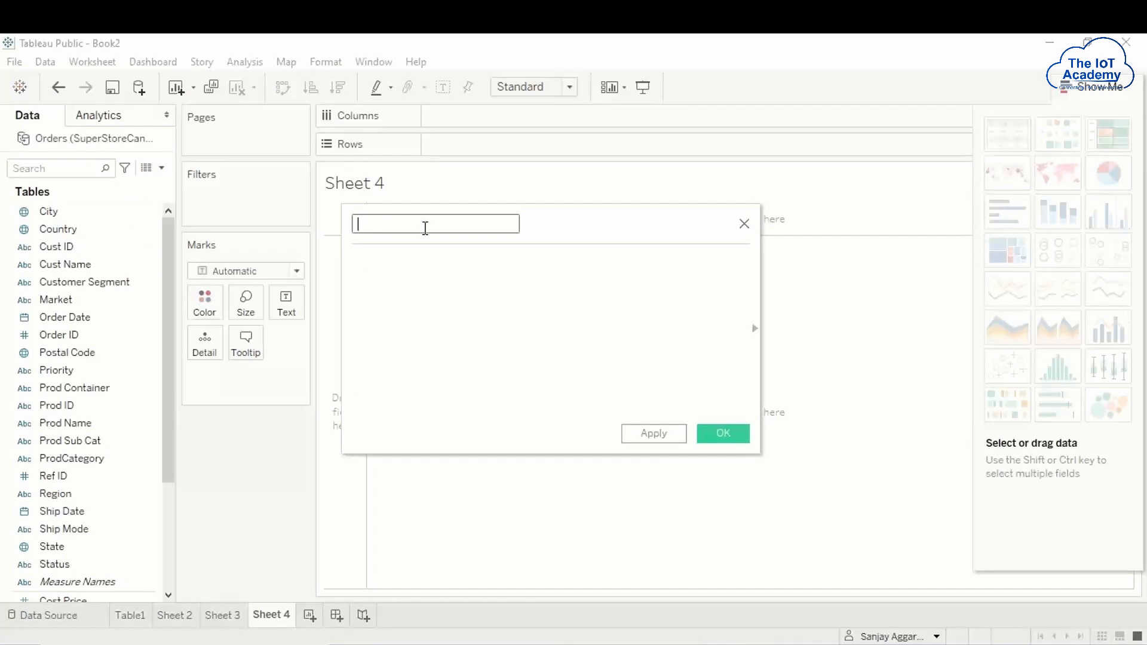
type("CostAmt")
- Enter the formula [Cost Price]*[Quantity] for the CostAmt calculated field
left_click(357, 258)
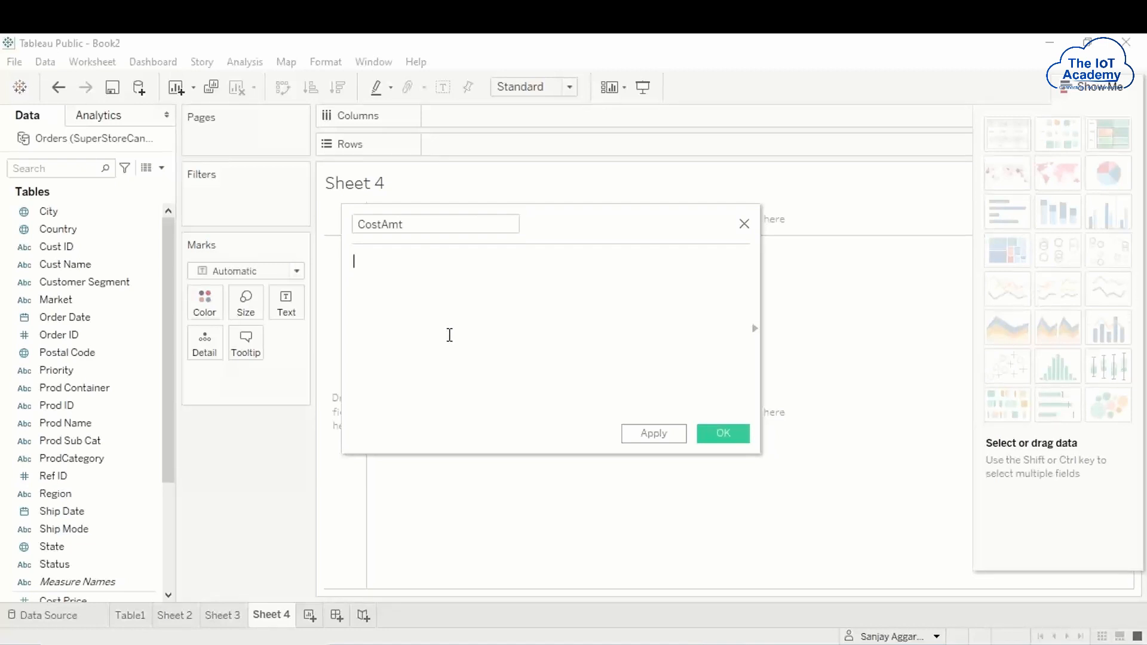
type("Co")
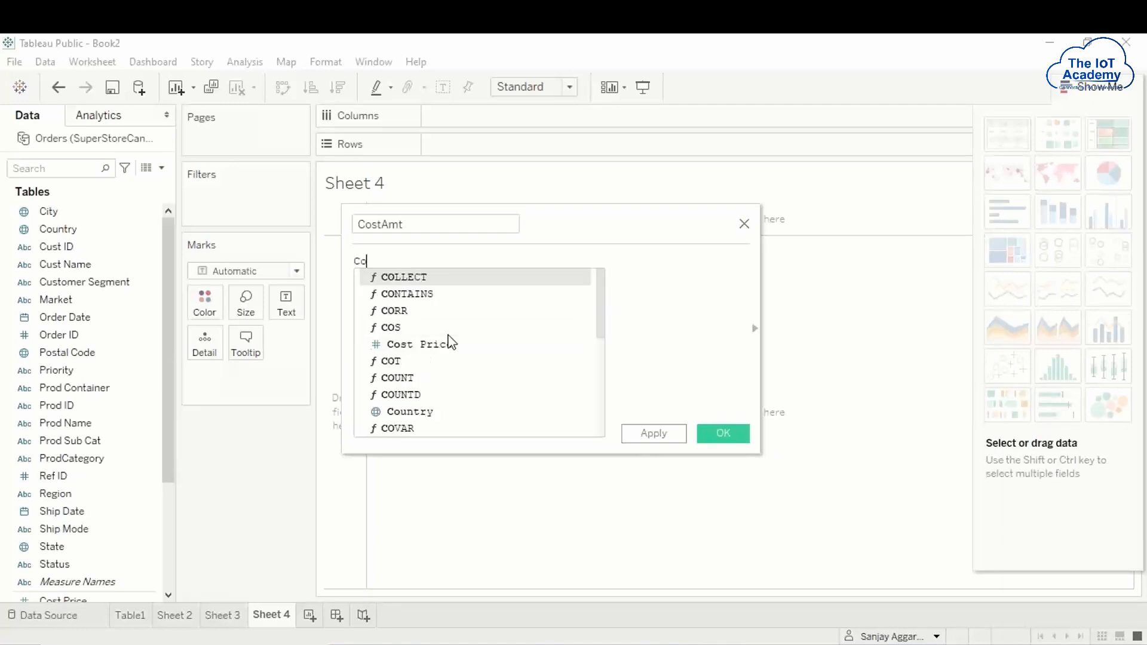
type("st")
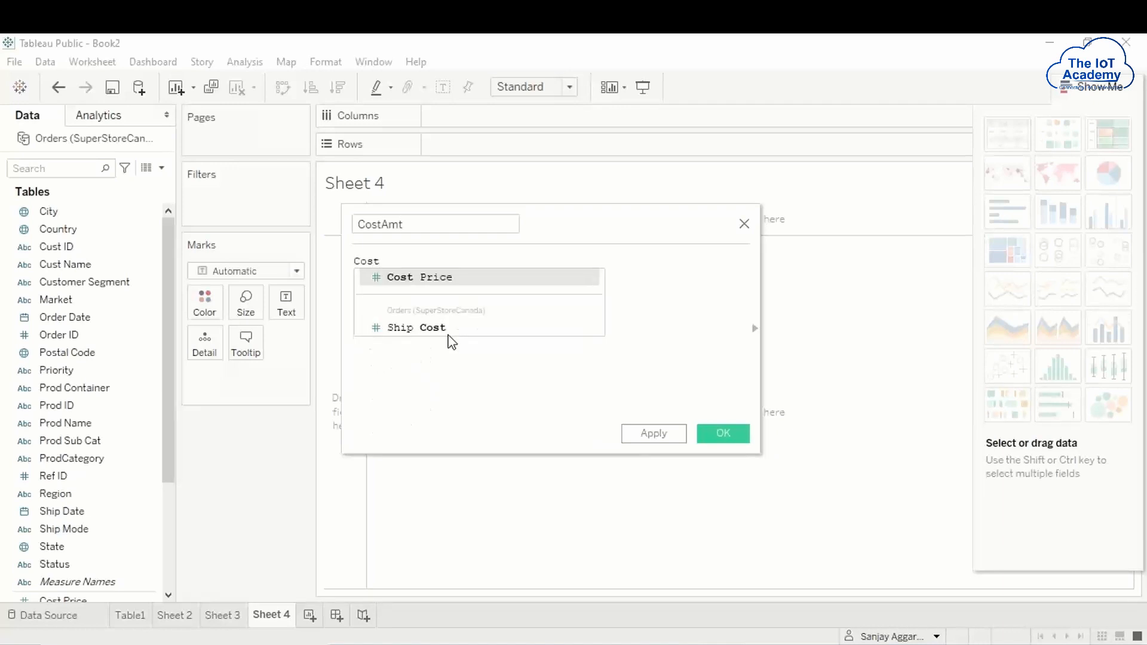
left_click(431, 278)
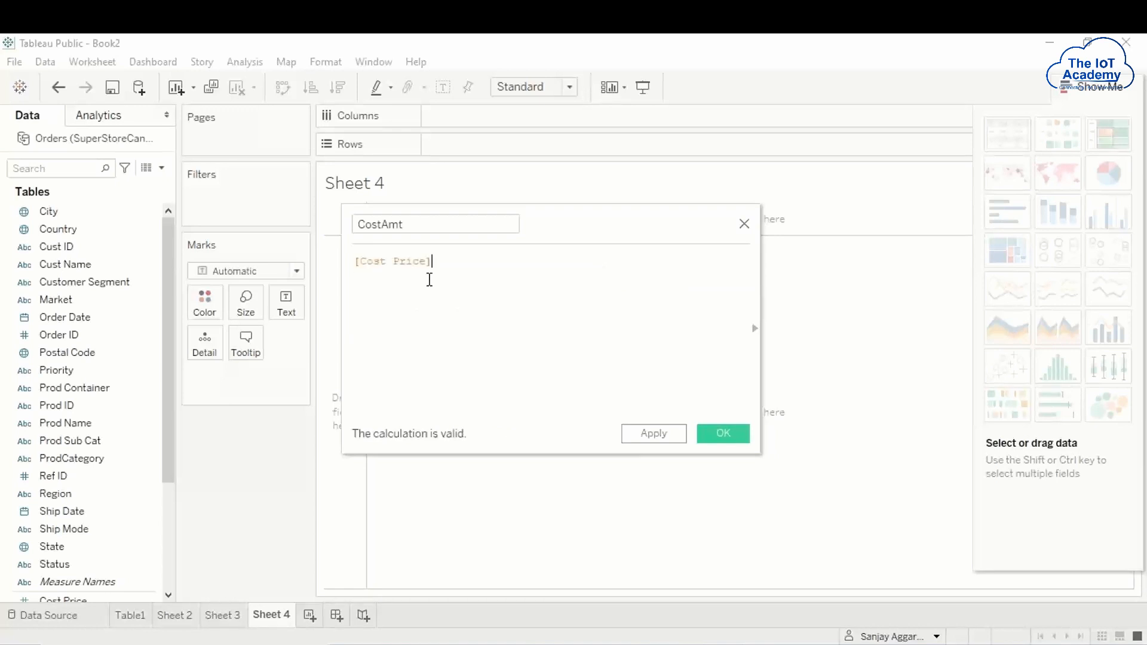
type("*Quant")
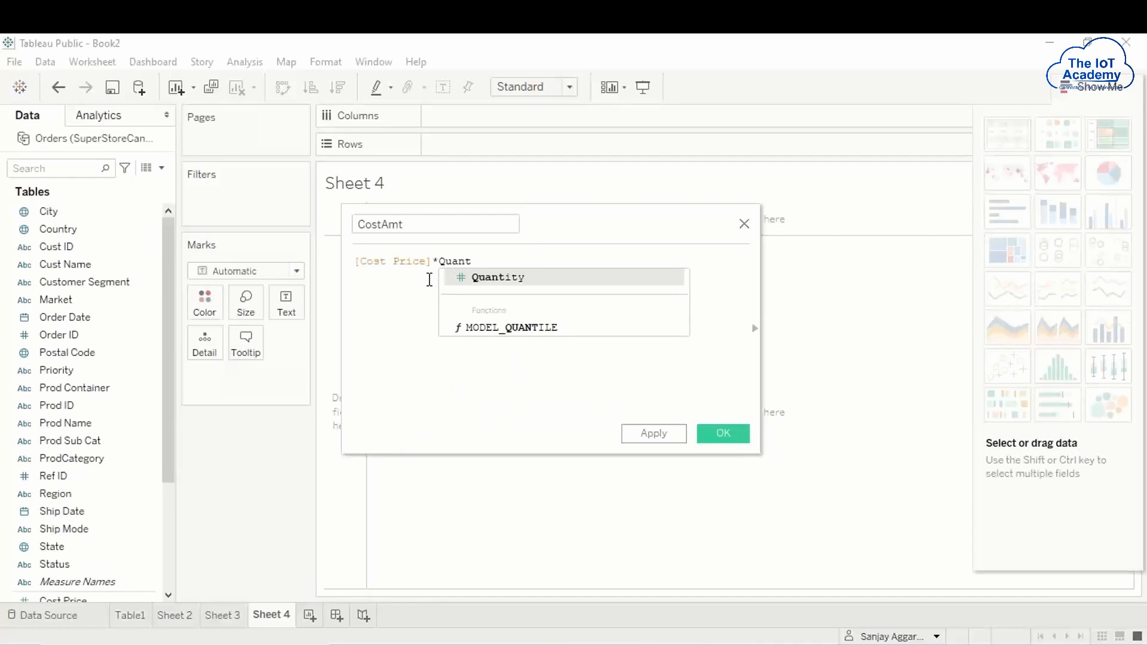
left_click(512, 277)
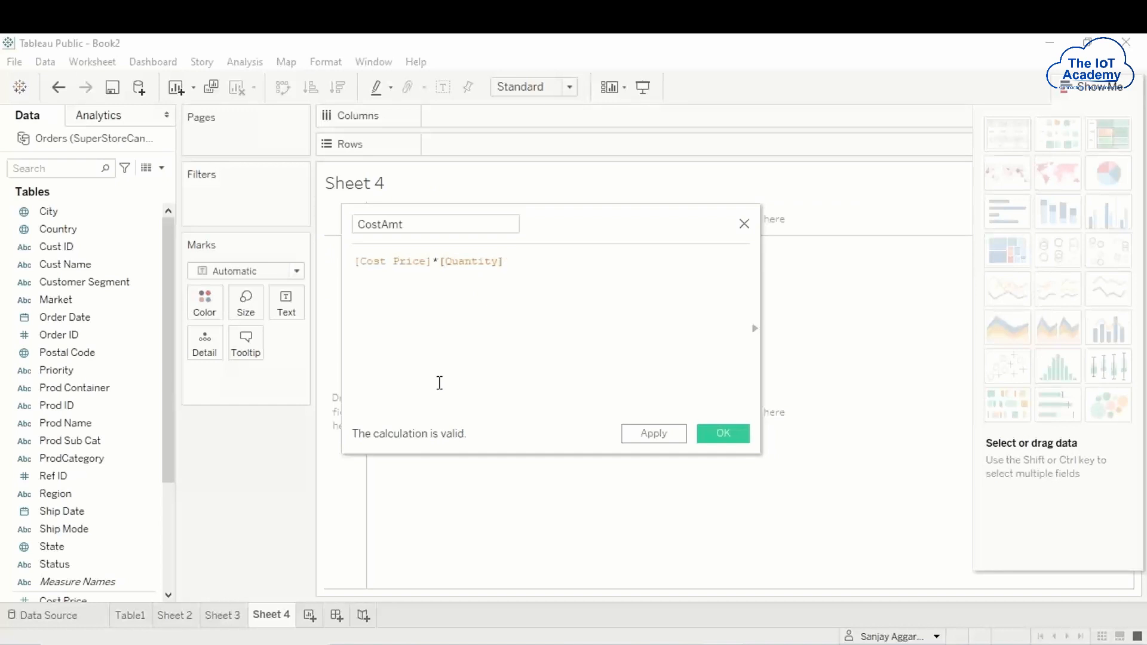
- Review the name and formula of the CostAmt calculated field, and save it
left_click(409, 226)
left_click(435, 223)
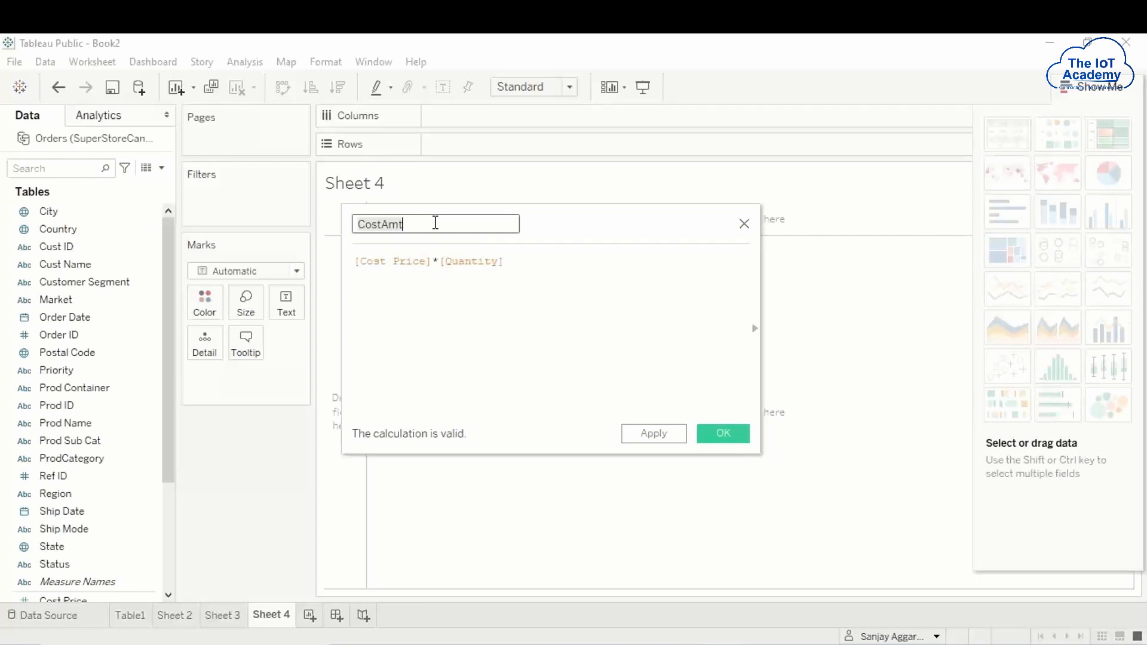
left_click_drag(356, 261, 508, 270)
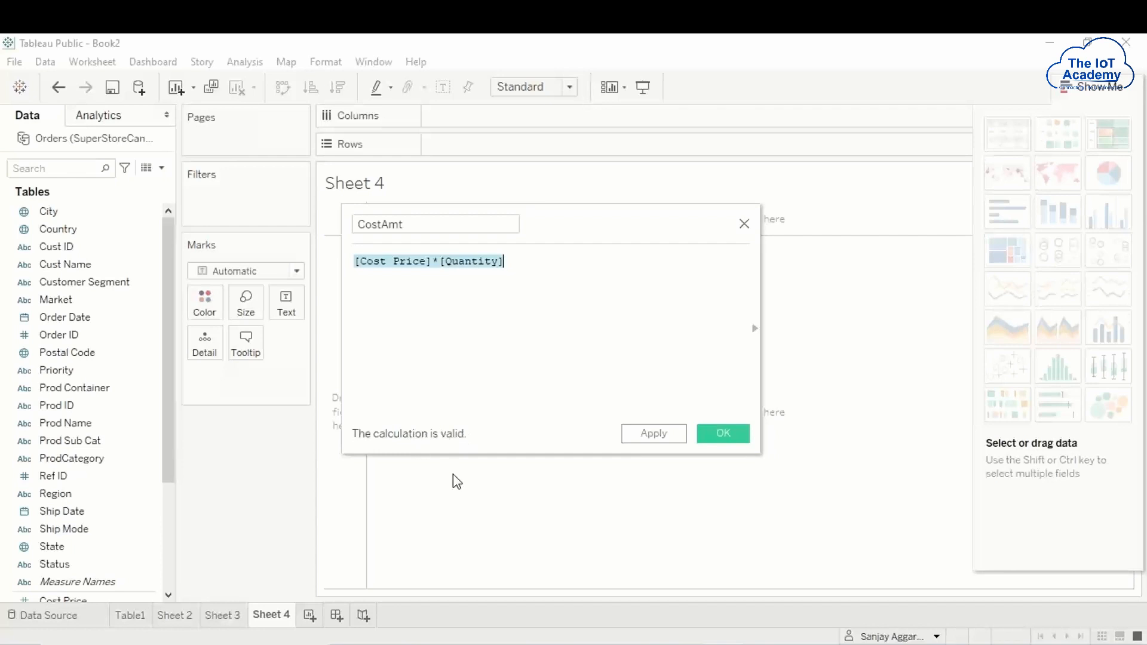
left_click(724, 433)
scroll(170, 521, "down", 2)
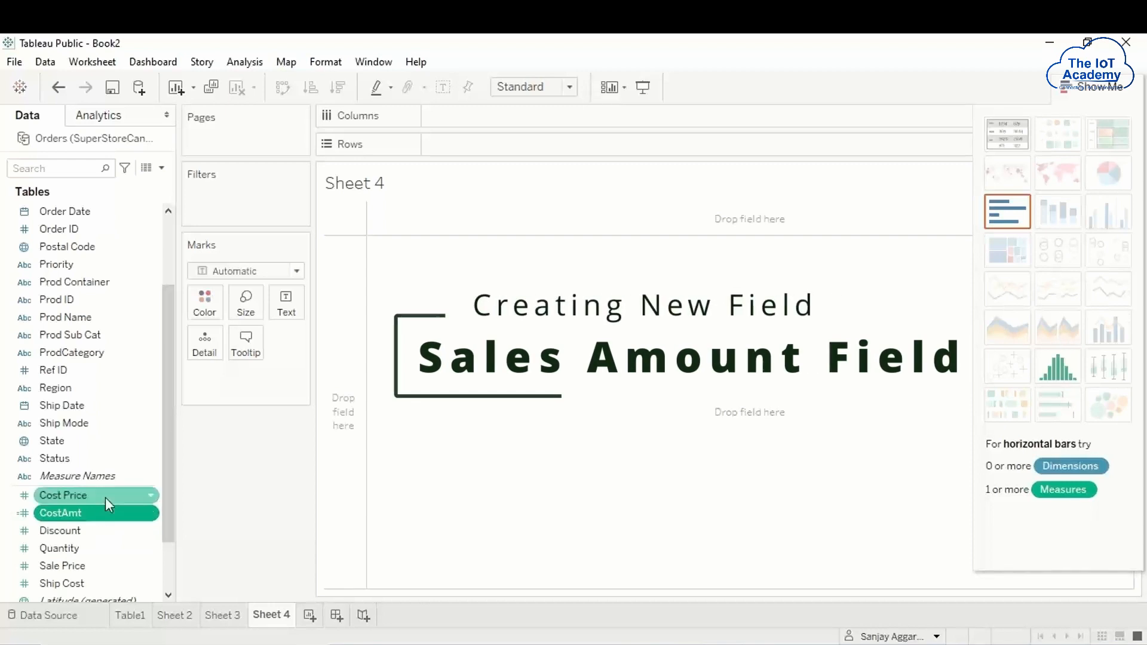
- Create a new calculated field and name it SaleAmt
left_click_drag(164, 454, 167, 370)
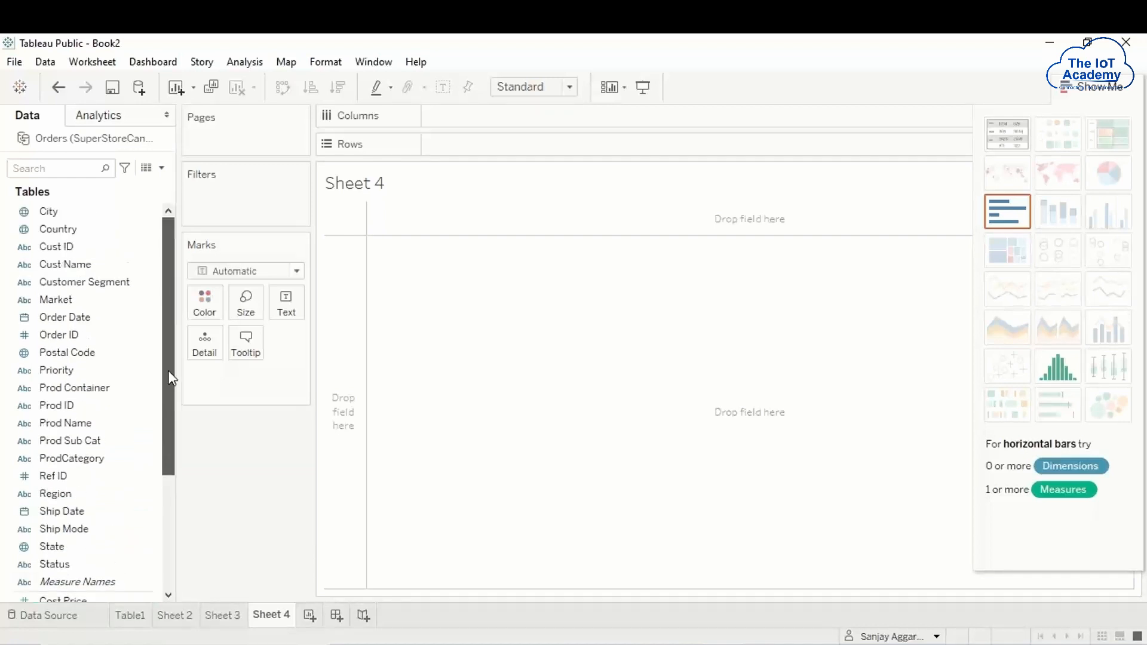
left_click(161, 168)
left_click(129, 188)
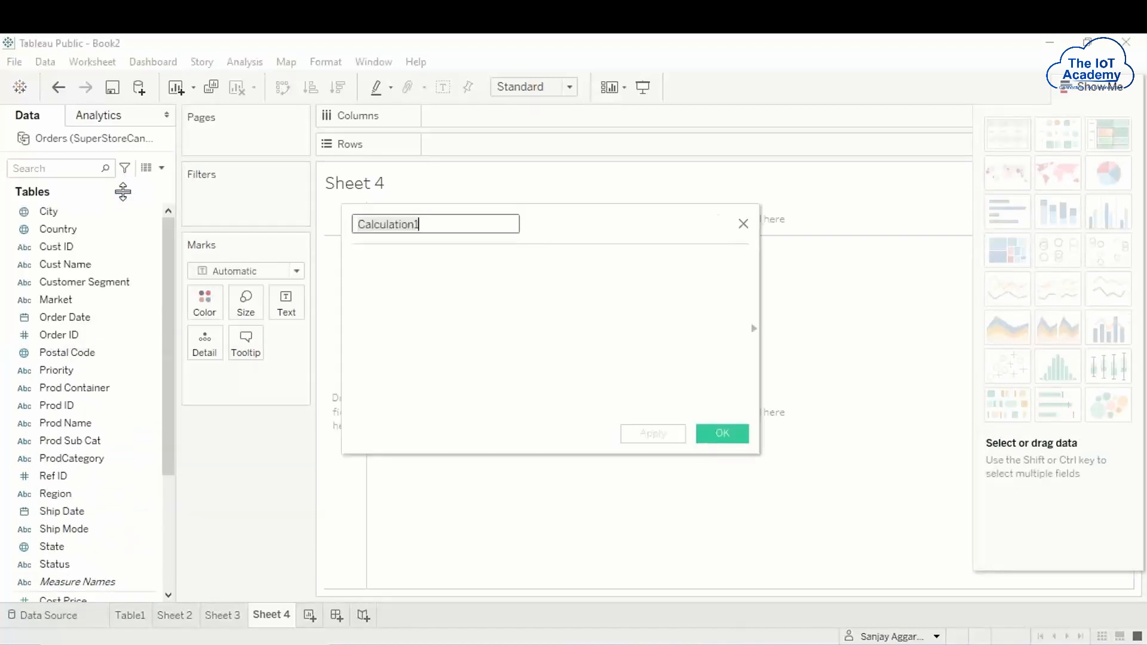
double_click(427, 222)
type("S")
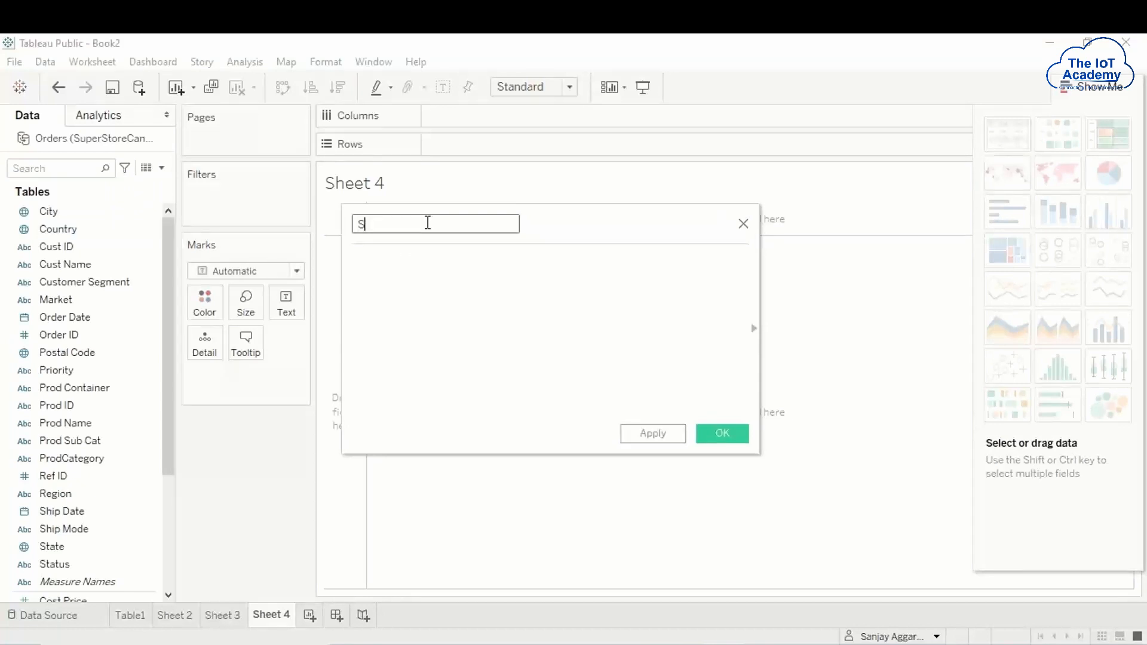
type("aleAmt")
- Enter the formula [Sale Price]*(1-[Discount])*[Quantity] for the SaleAmt calculated field
left_click(359, 260)
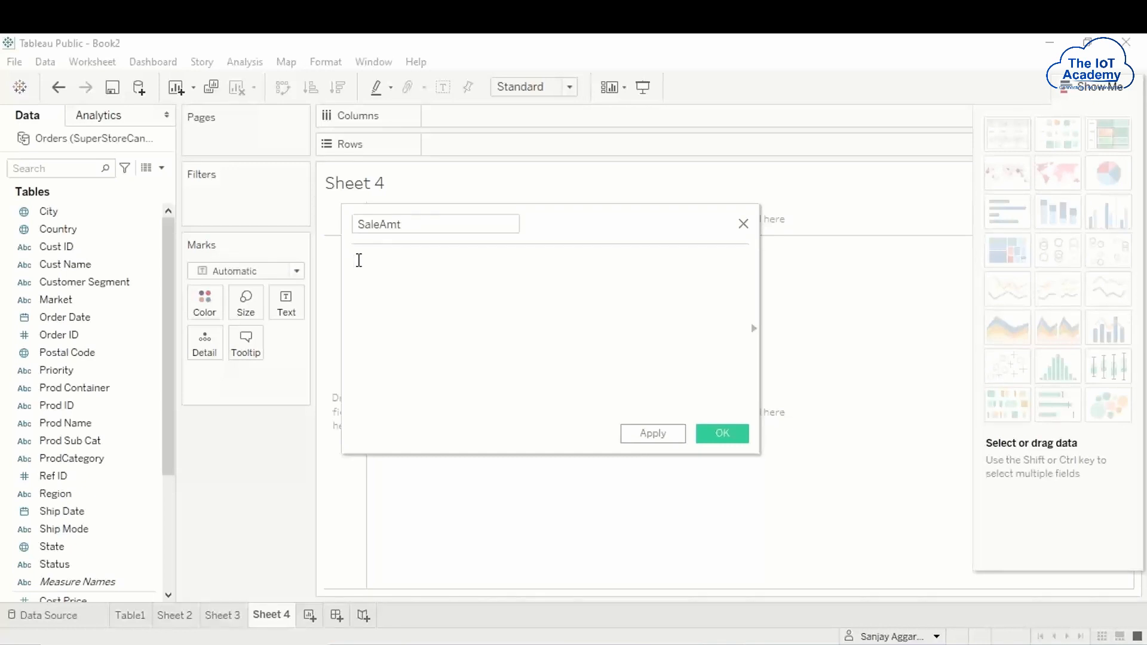
type("Sale")
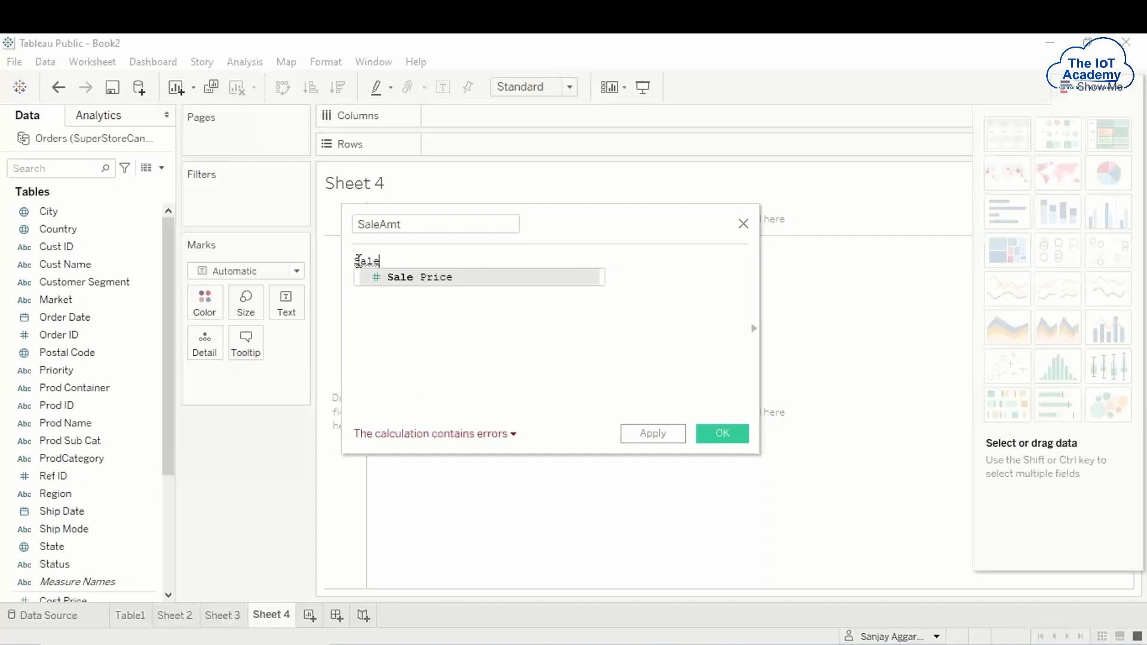
double_click(429, 277)
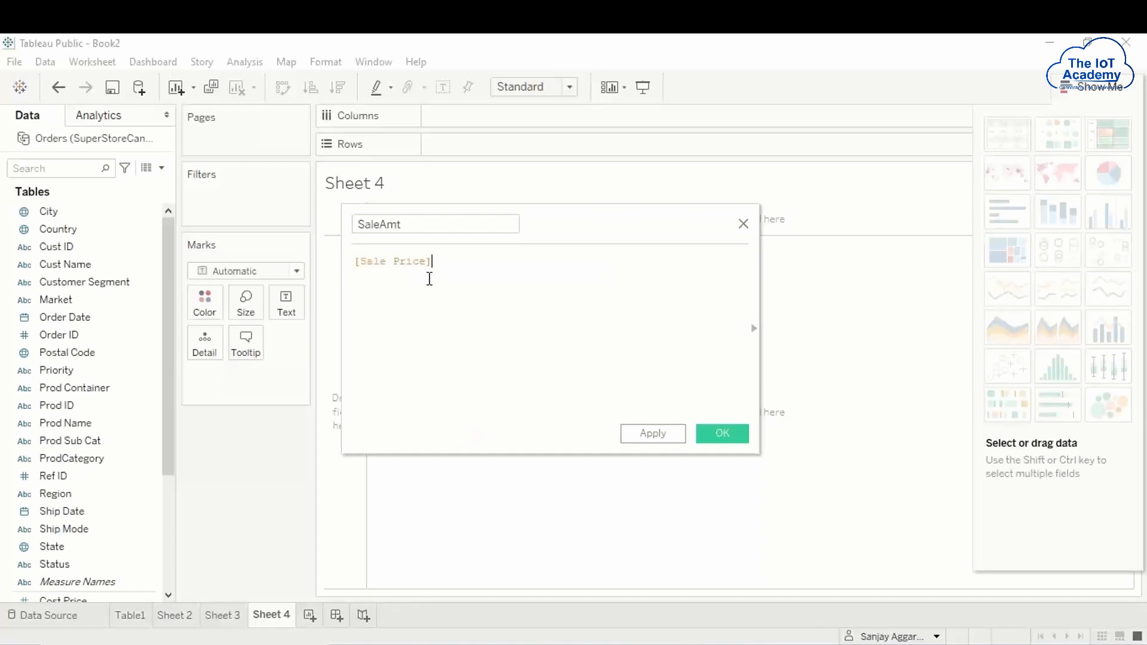
type("*")
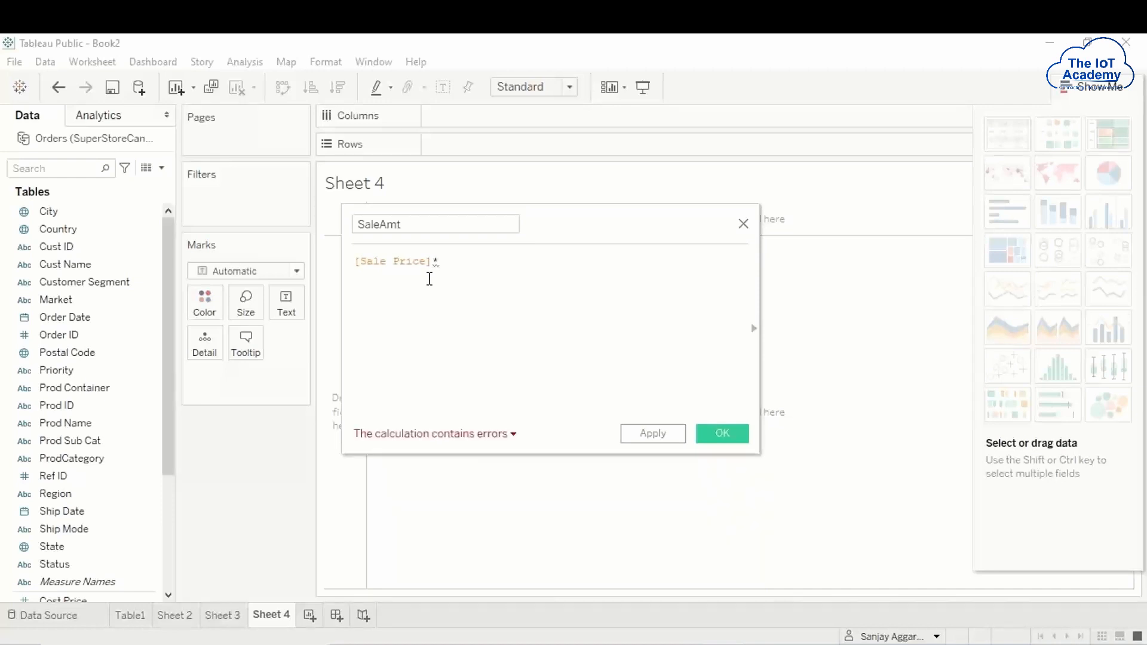
type("(1")
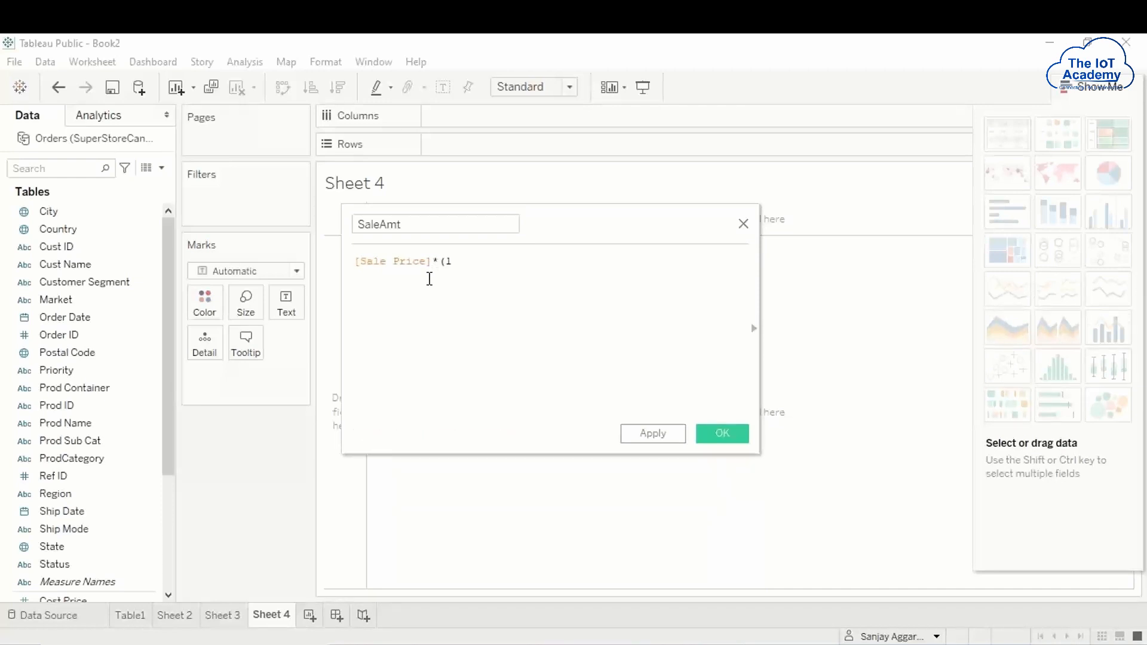
type("-Discou")
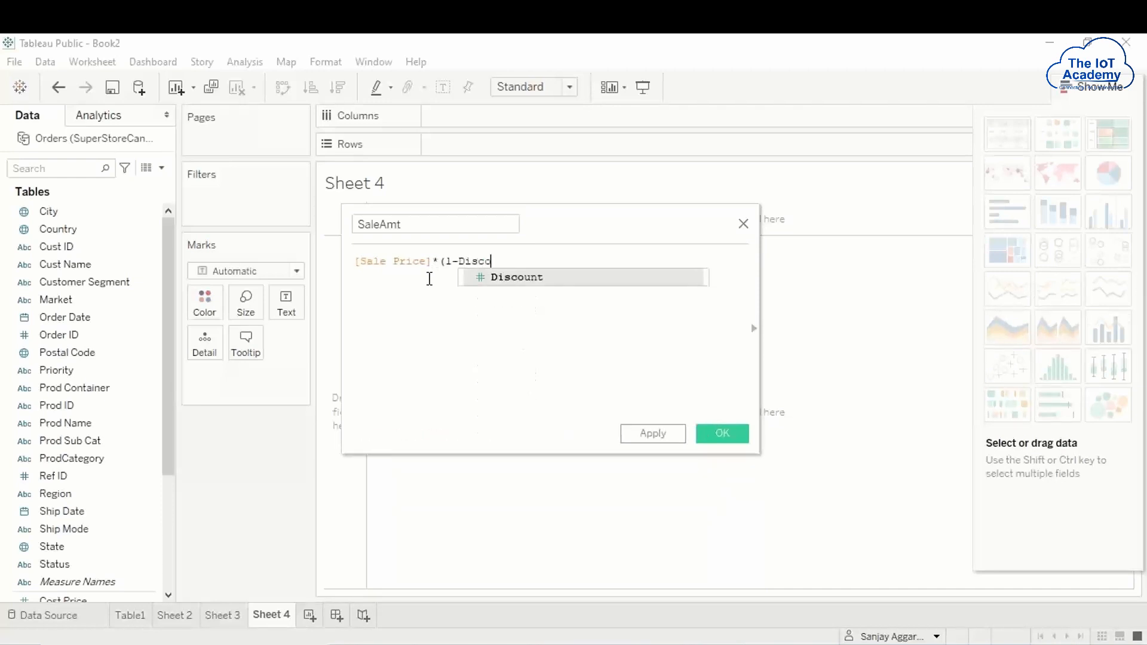
left_click(529, 284)
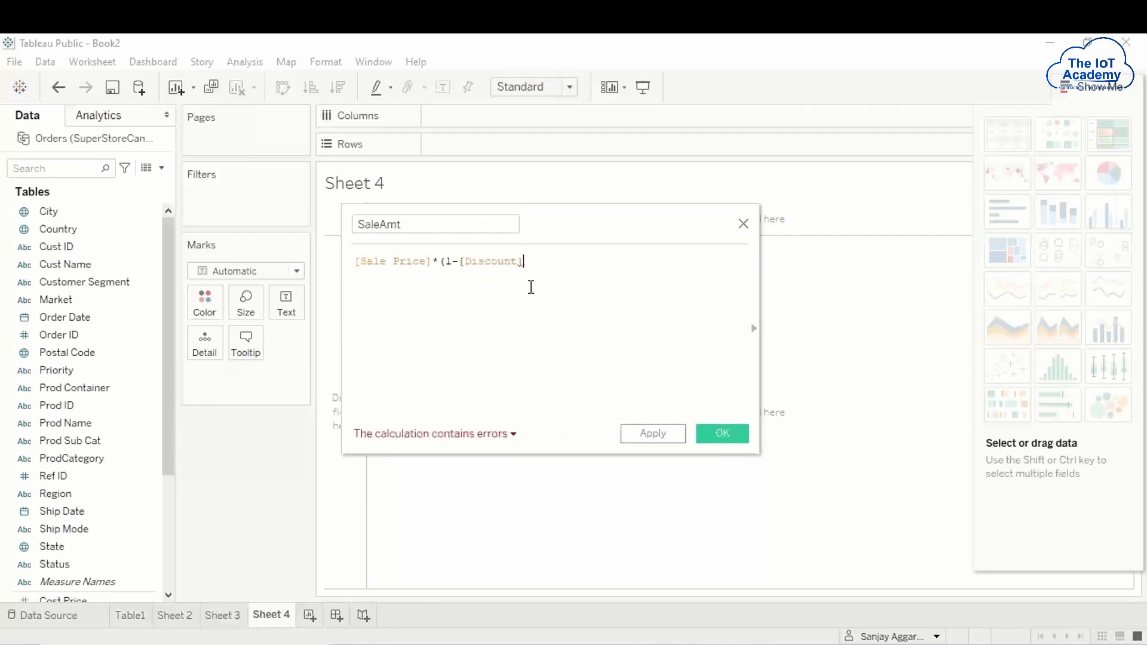
type("*Quant")
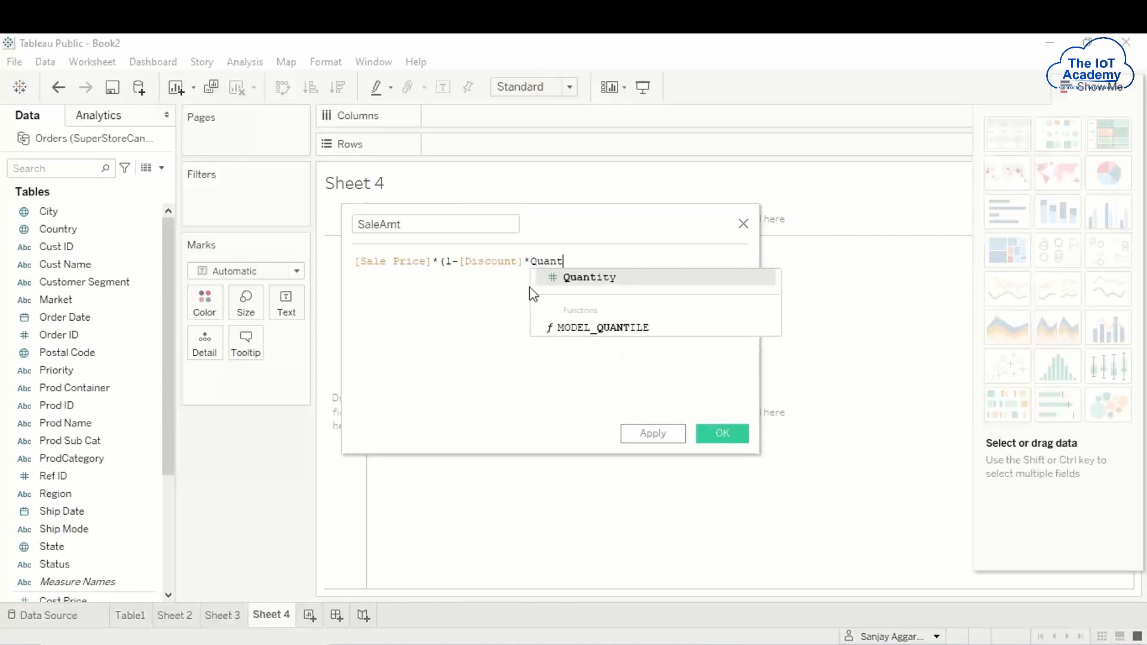
left_click(603, 278)
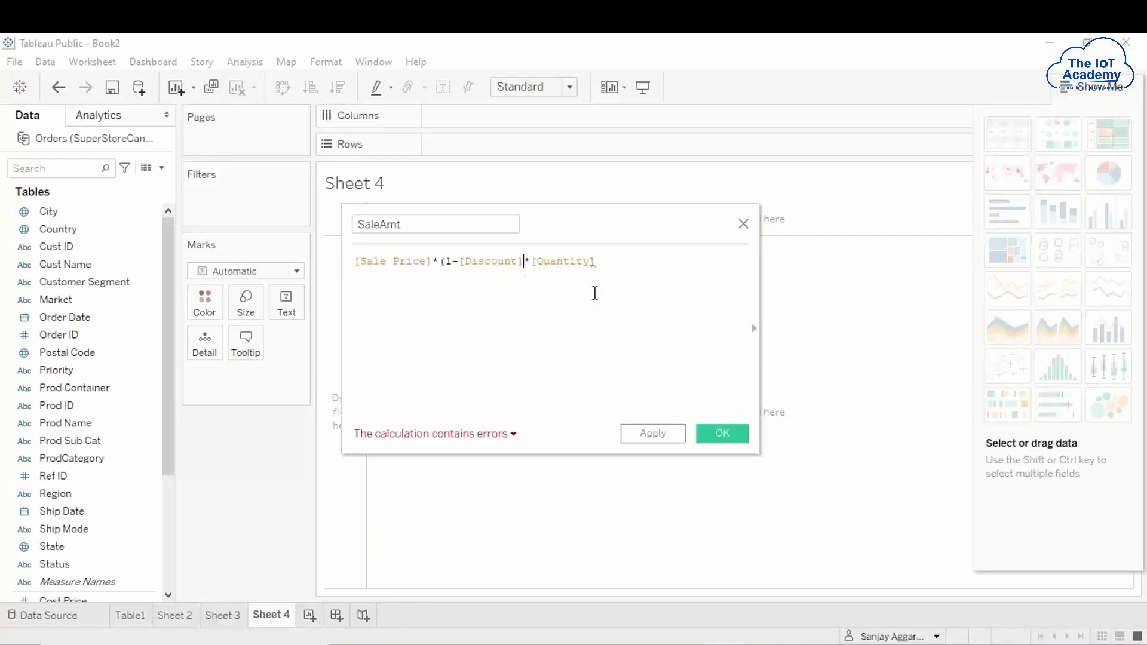
type(")")
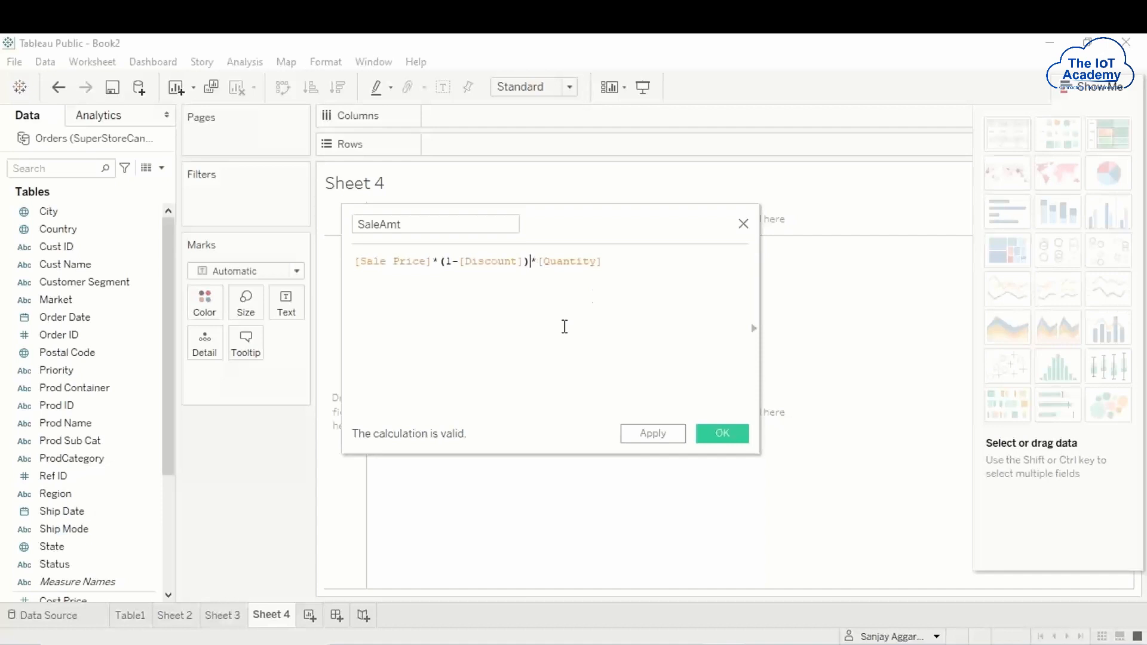
left_click(592, 263)
- Apply the SaleAmt calculation and save it as a new field in the Orders data
left_click(652, 433)
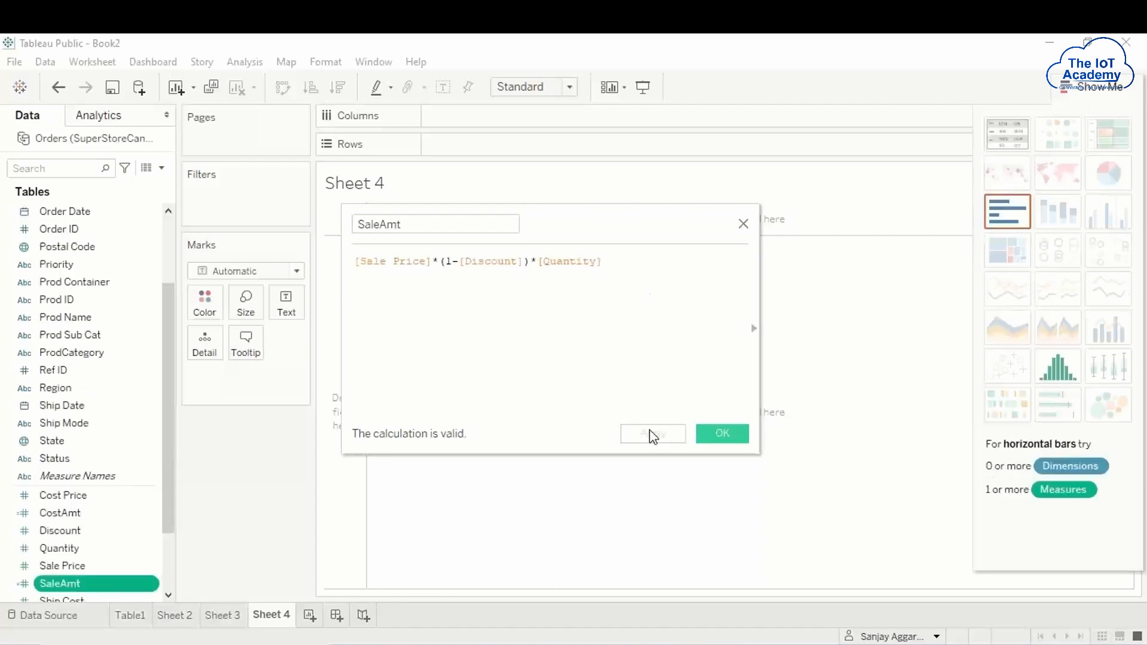
left_click(714, 435)
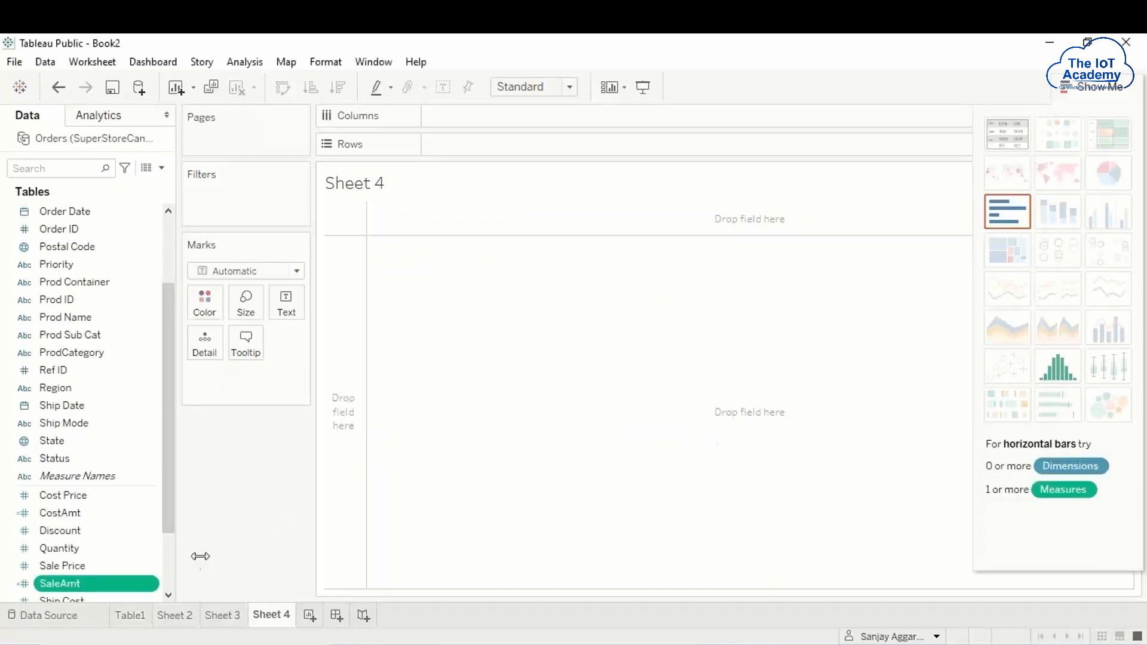
left_click_drag(171, 502, 172, 543)
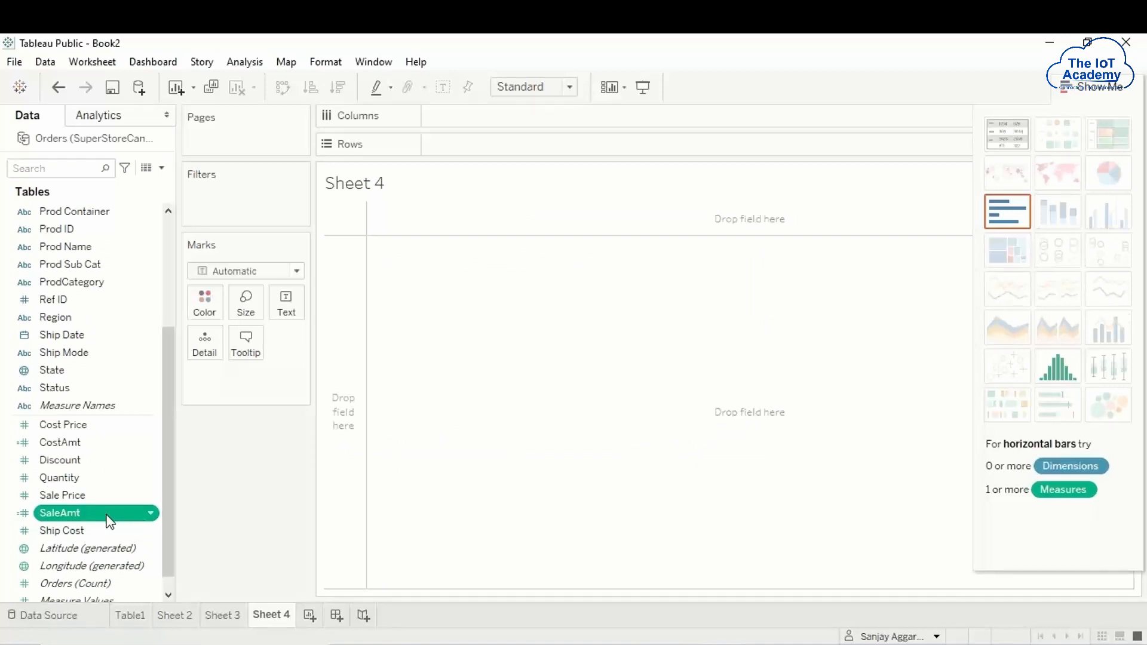
- Create a new calculated field and name it Profit
left_click_drag(167, 446, 177, 294)
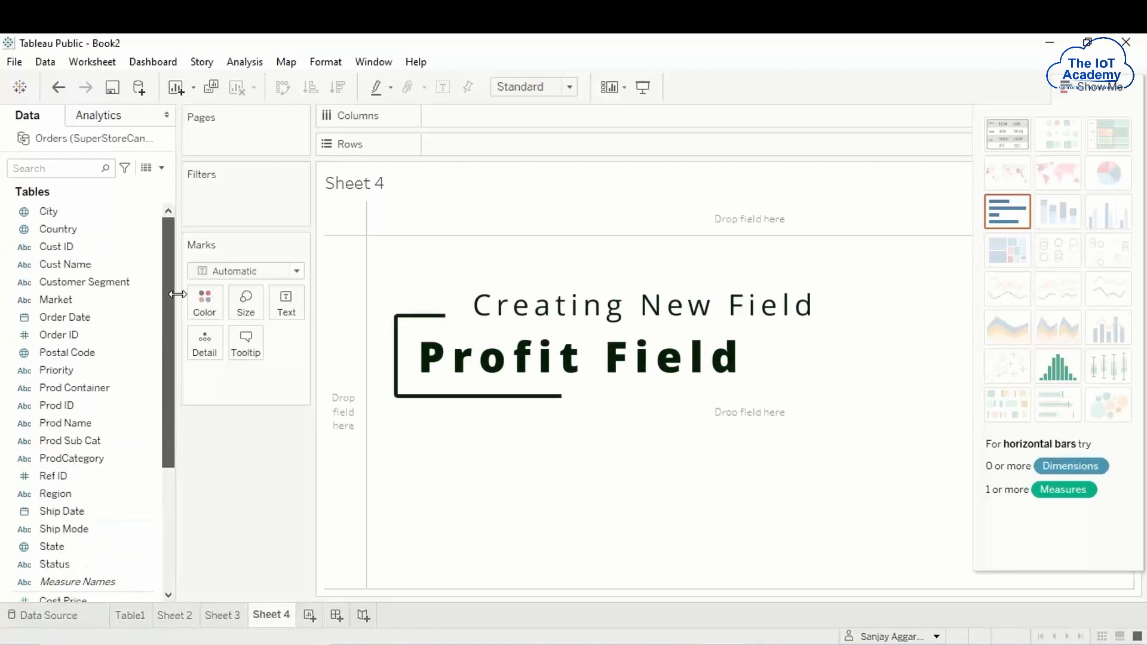
left_click(162, 168)
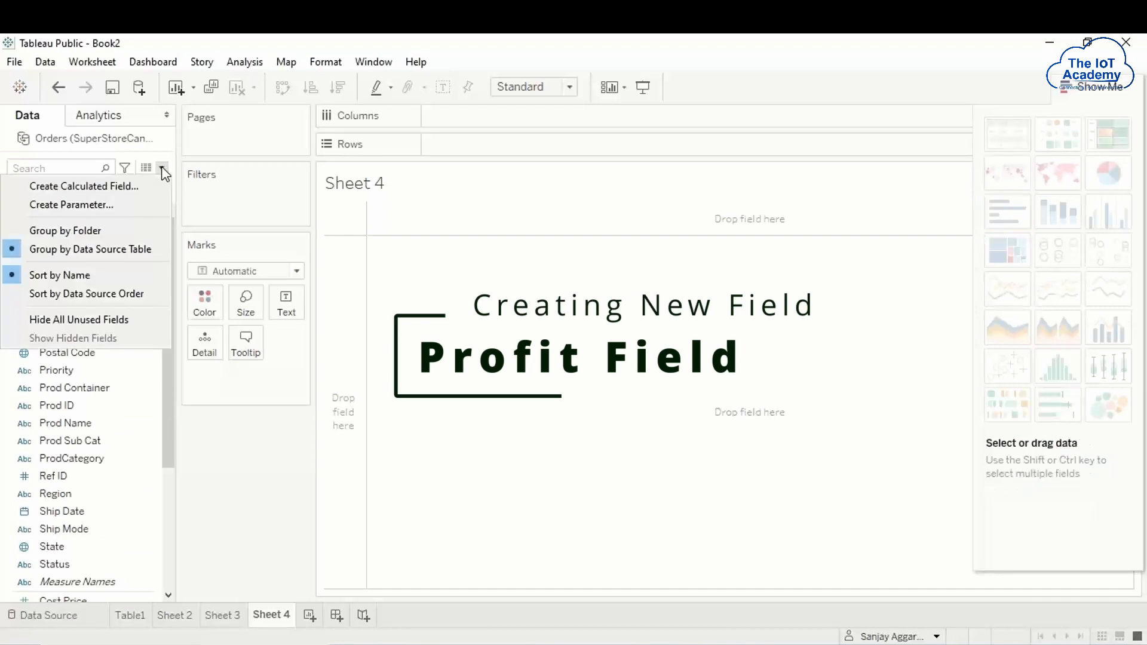
left_click(117, 192)
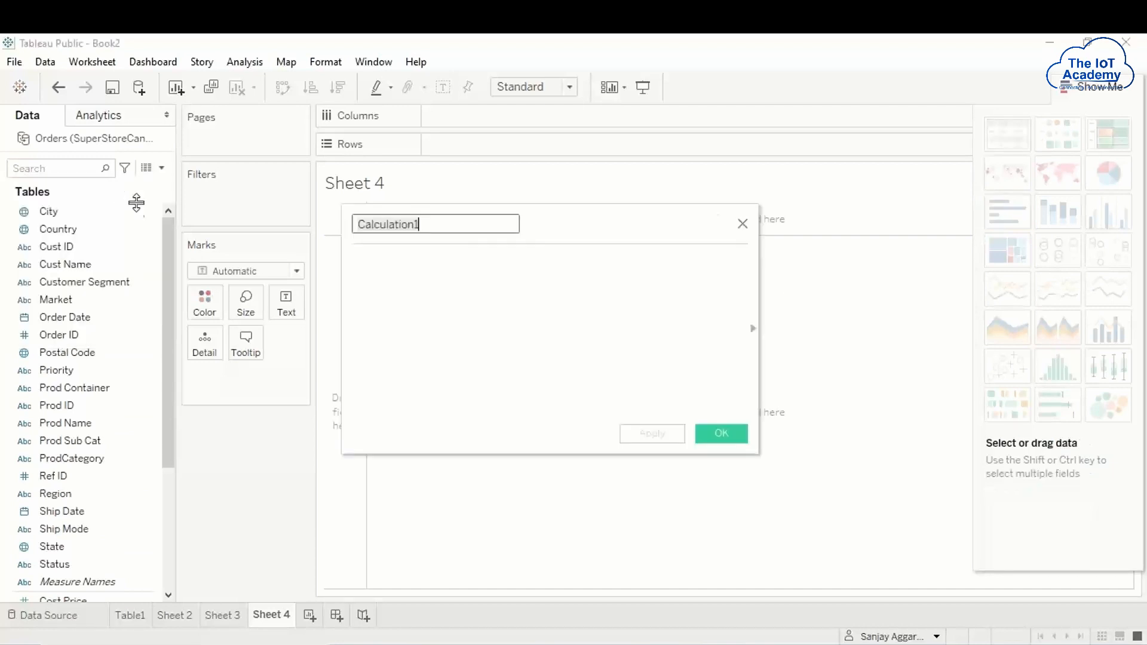
key("BackSpace")
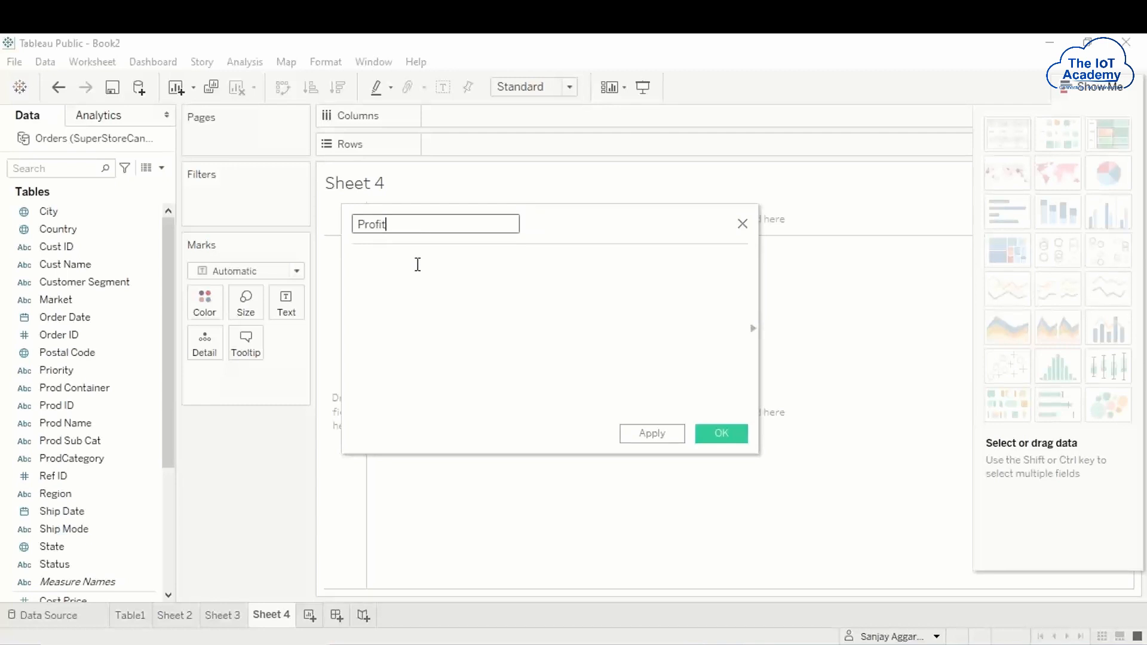
- Enter the formula [SaleAmt]-[CostAmt] for the Profit calculated field and save it
left_click(359, 257)
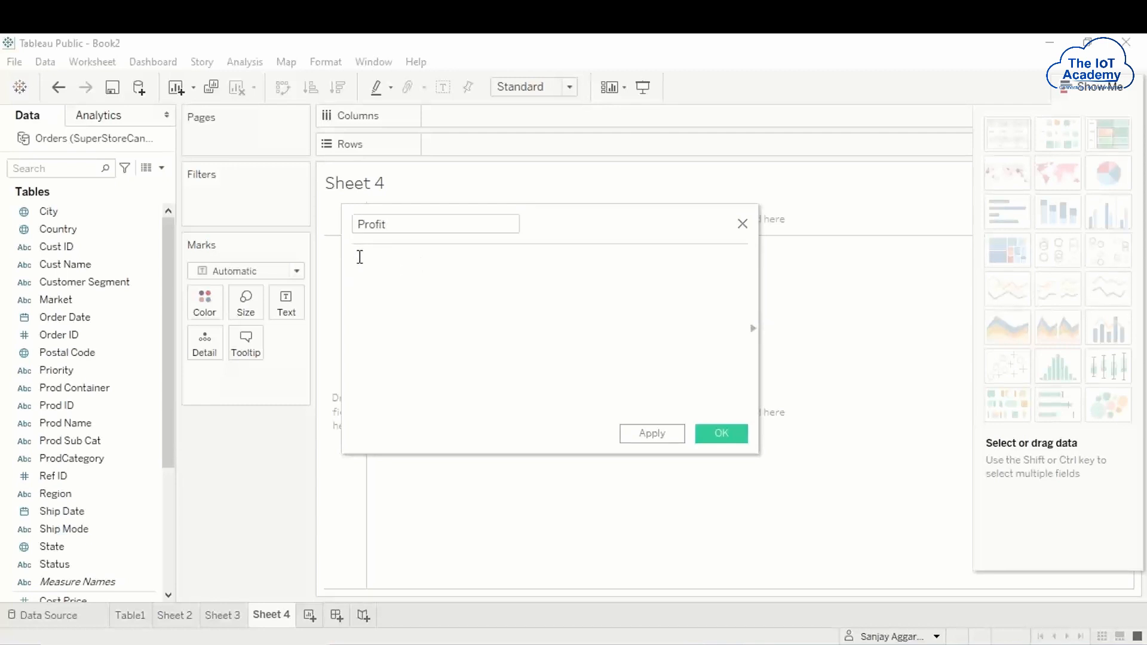
type("Sale")
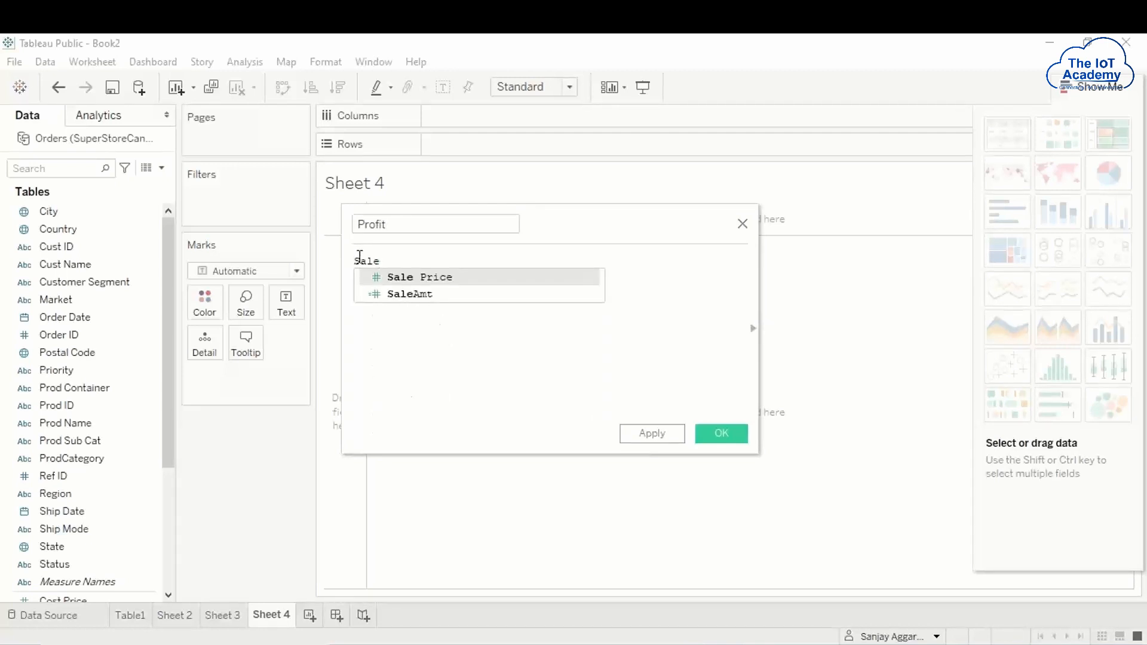
double_click(418, 294)
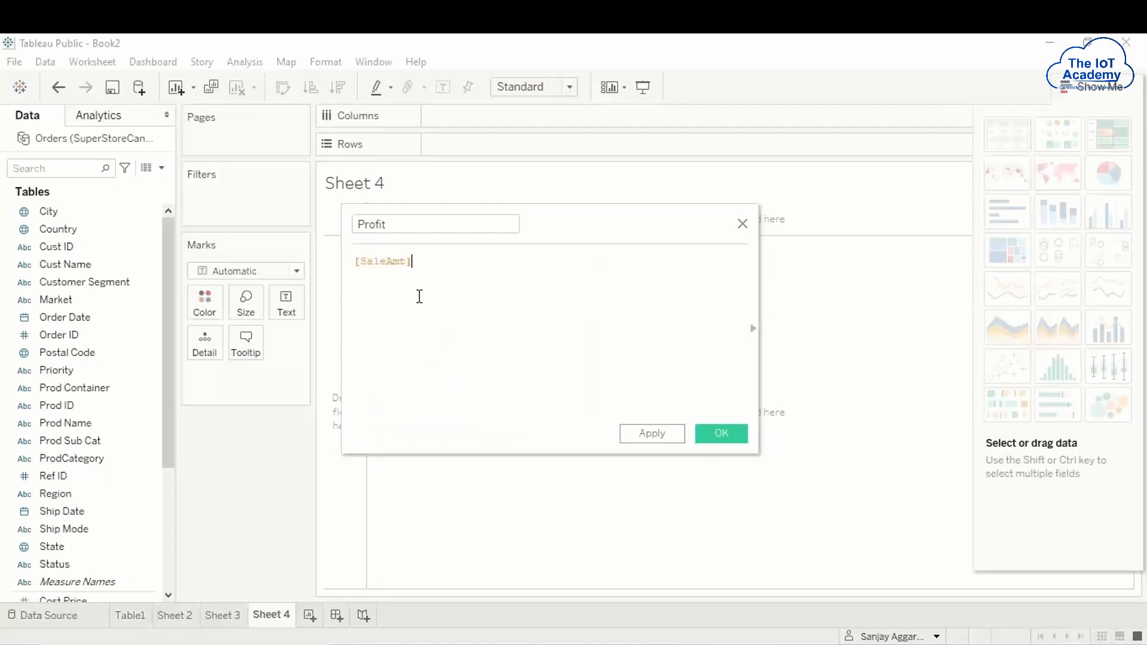
type("-Cost")
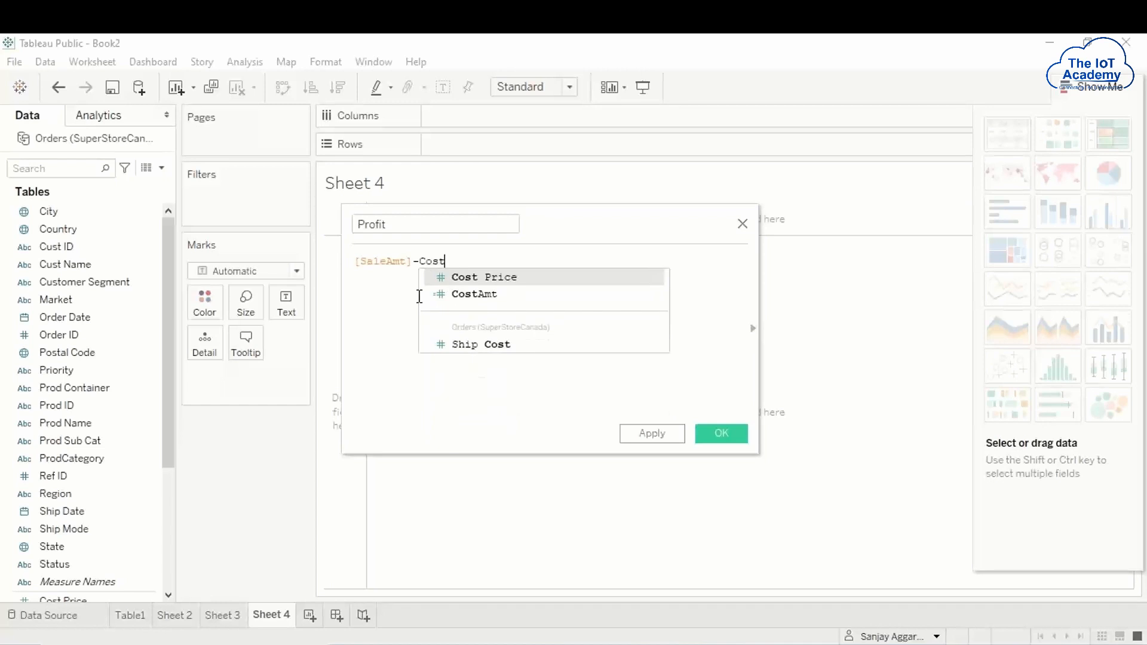
double_click(468, 294)
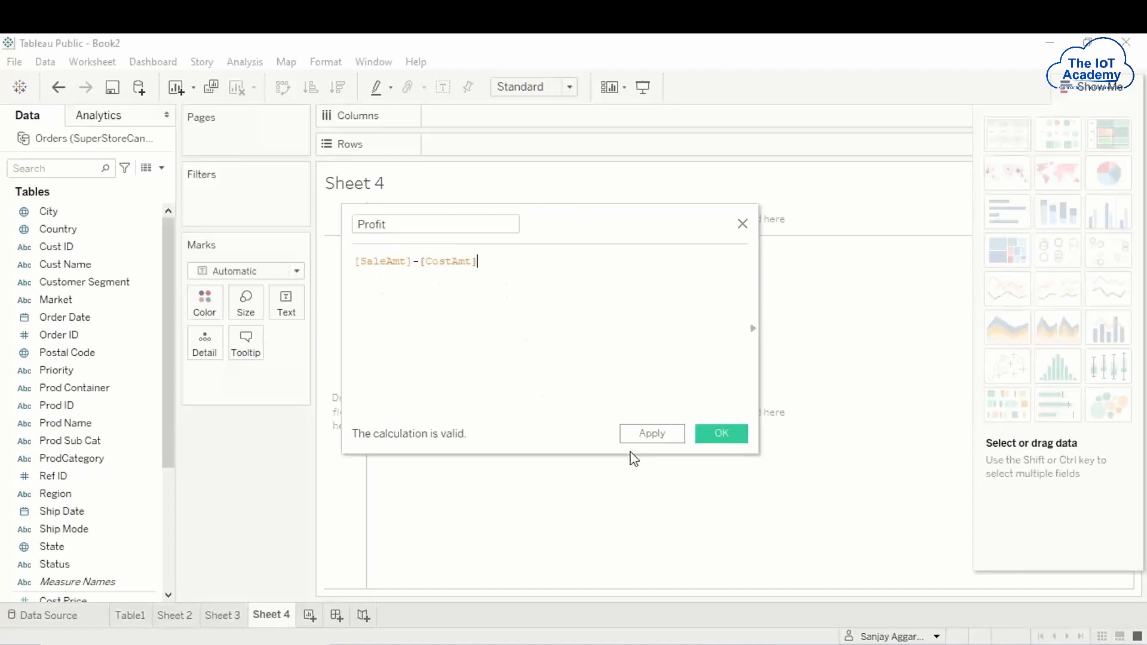
left_click(652, 435)
left_click(730, 442)
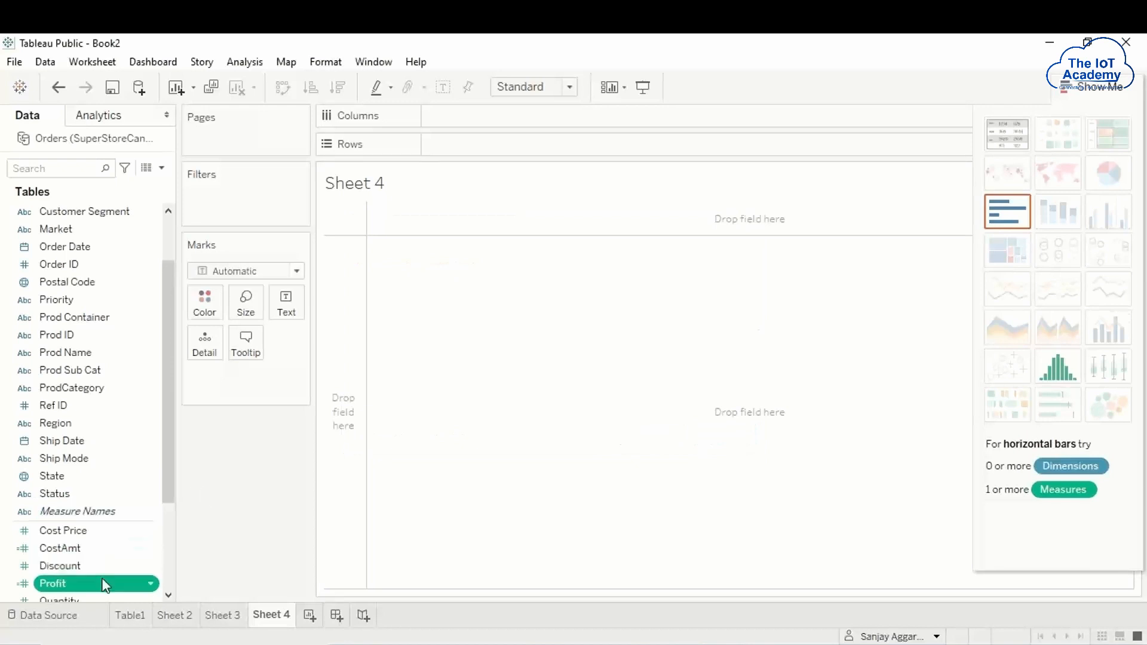
scroll(163, 482, "down", 3)
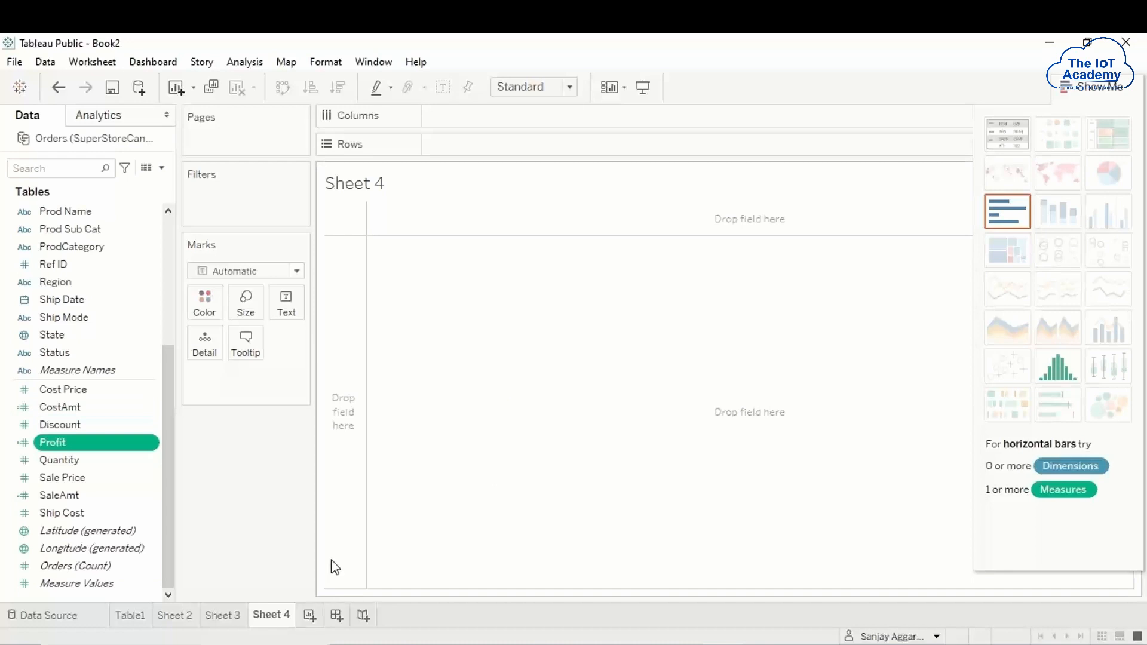
- Check the CostAmt, SaleAmt and Profit columns in the data source grid, and return to Sheet 4
left_click(64, 621)
left_click_drag(402, 599, 869, 603)
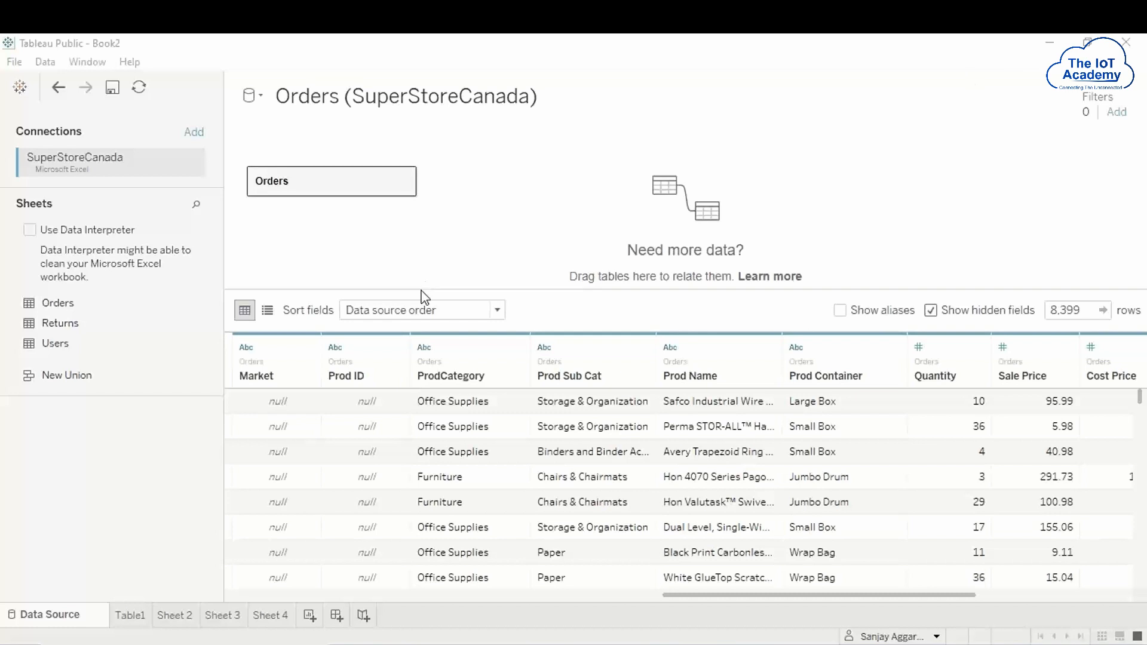
left_click_drag(834, 593, 1056, 613)
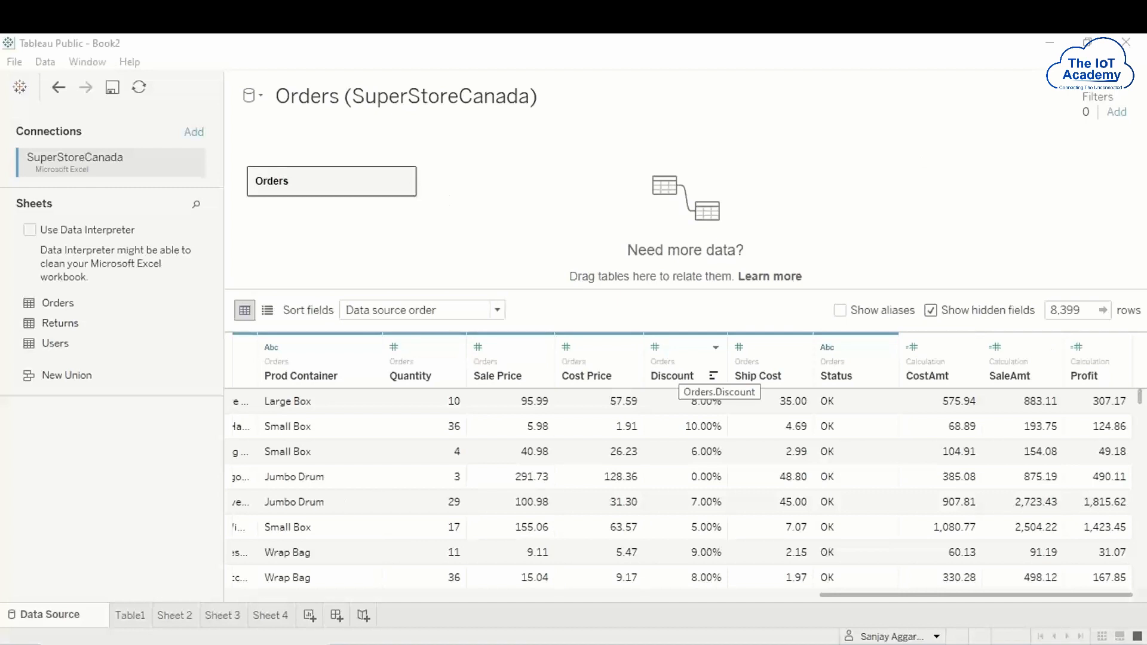
left_click(278, 618)
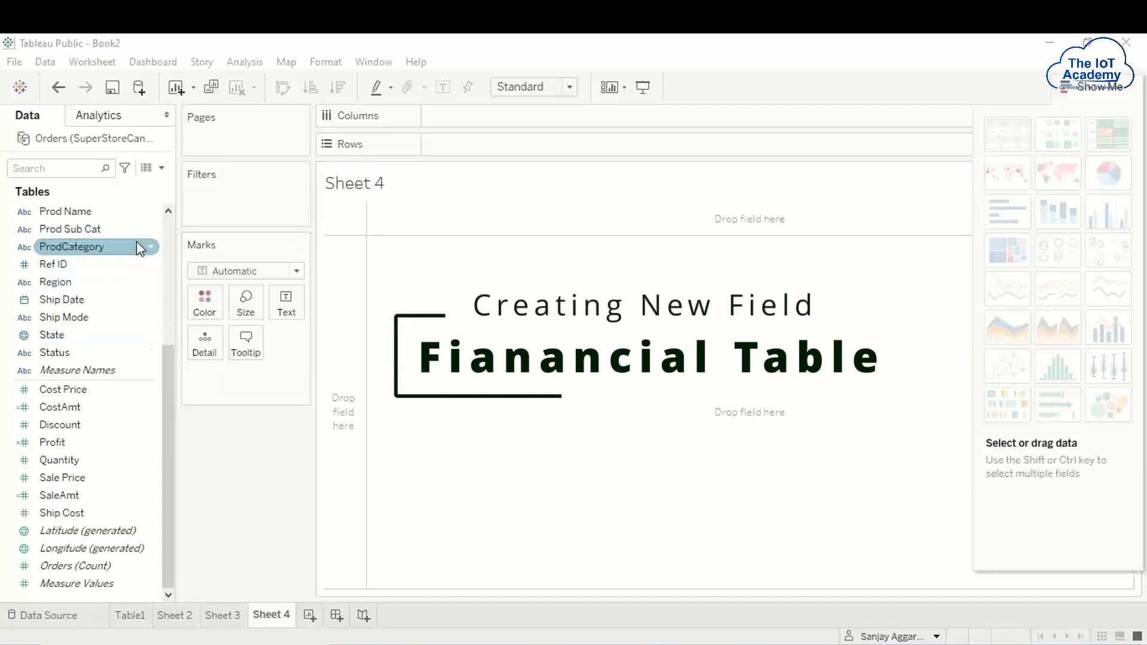
- Place the Order Date field on the rows of Sheet 4, grouped by year
left_click_drag(166, 367, 160, 239)
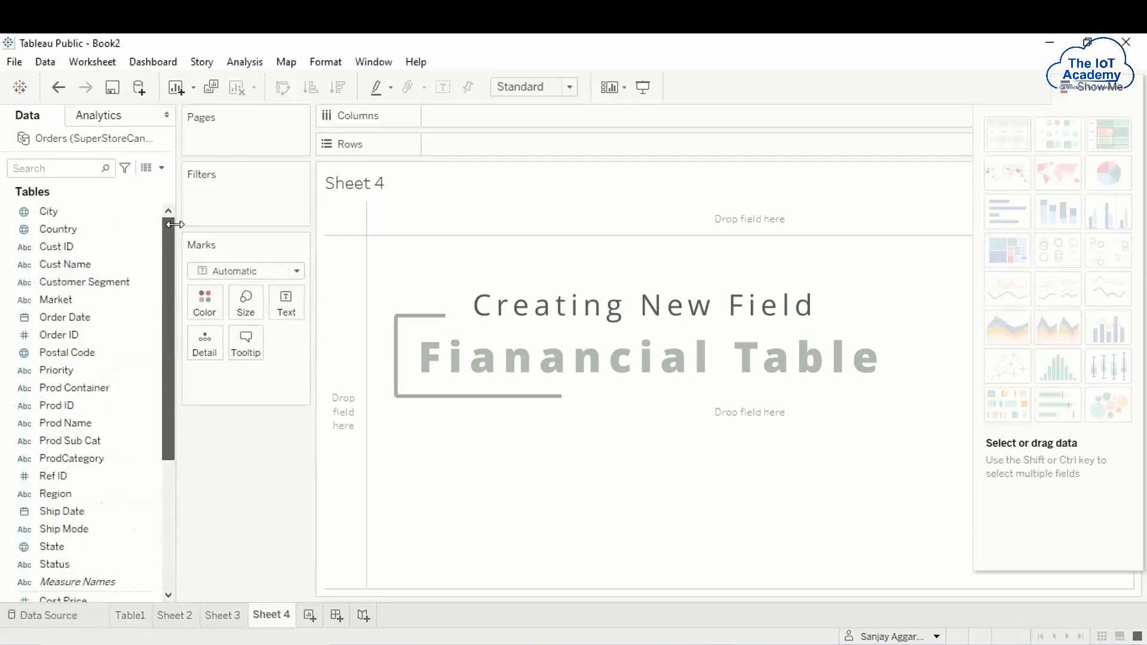
left_click_drag(79, 317, 457, 143)
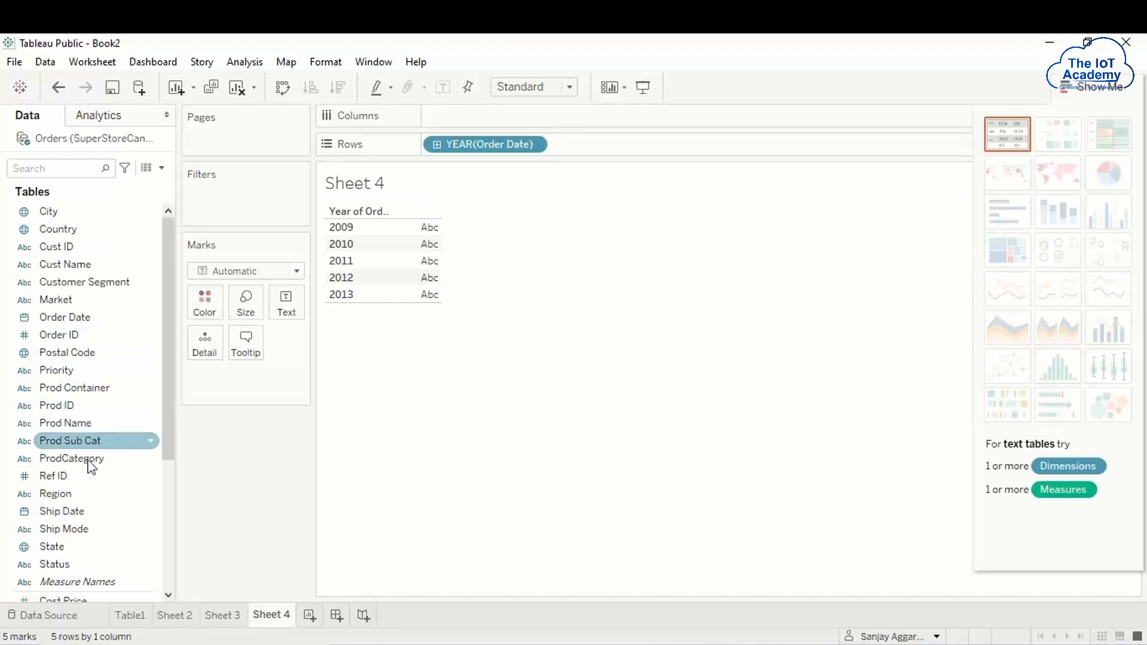
- Add ProdCategory and then Prod Sub Cat to the rows of Sheet 4, after the order year
left_click_drag(83, 463, 466, 117)
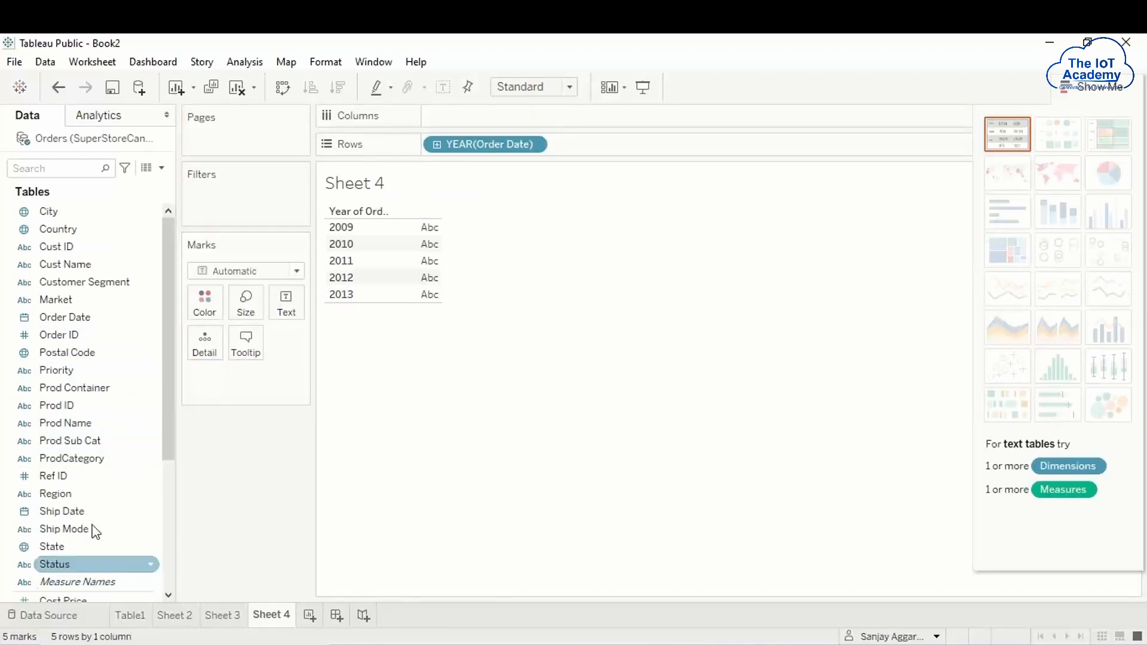
left_click_drag(81, 457, 596, 146)
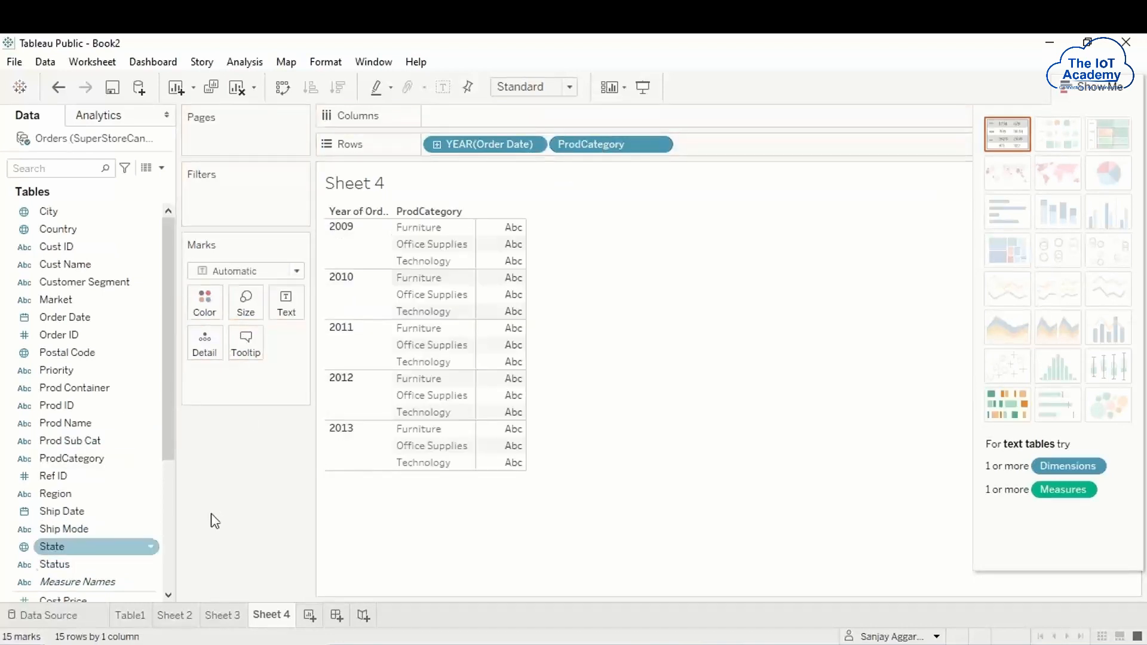
left_click_drag(163, 432, 184, 489)
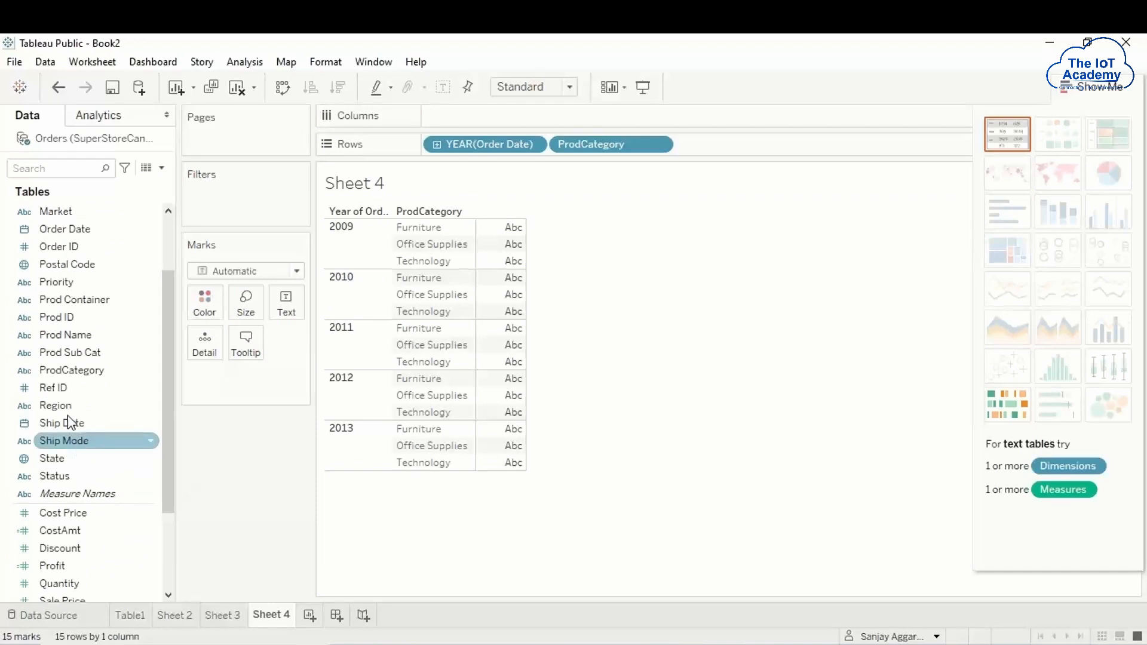
left_click_drag(92, 352, 745, 147)
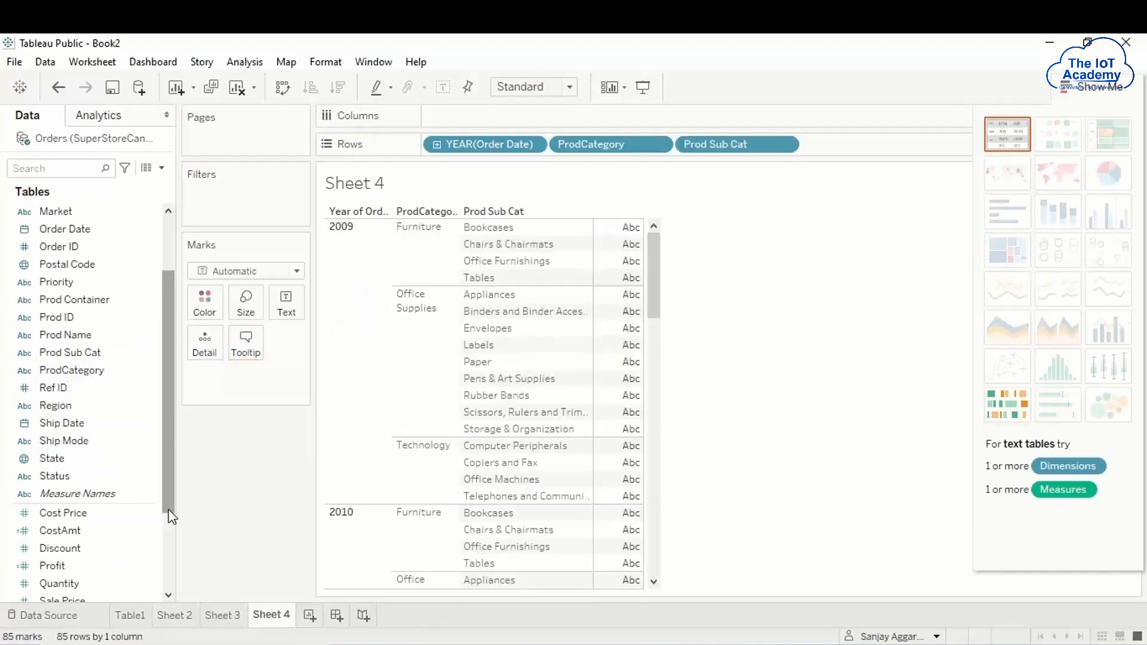
- Place the CostAmt, SaleAmt and Profit measures on the columns of Sheet 4, in that order
left_click_drag(166, 512, 169, 576)
left_click(151, 532)
left_click_drag(52, 425, 414, 142)
left_click(78, 472)
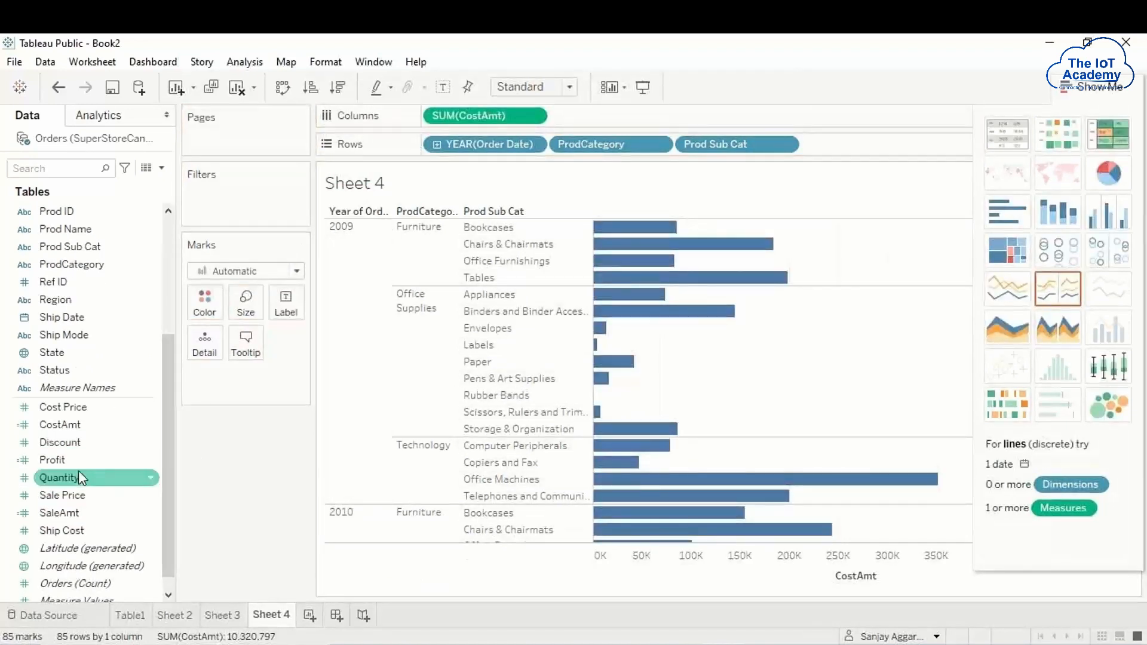
left_click(78, 494)
left_click(76, 514)
mouse_move(76, 514)
left_mouse_down()
mouse_move(406, 197)
mouse_move(581, 117)
left_mouse_up()
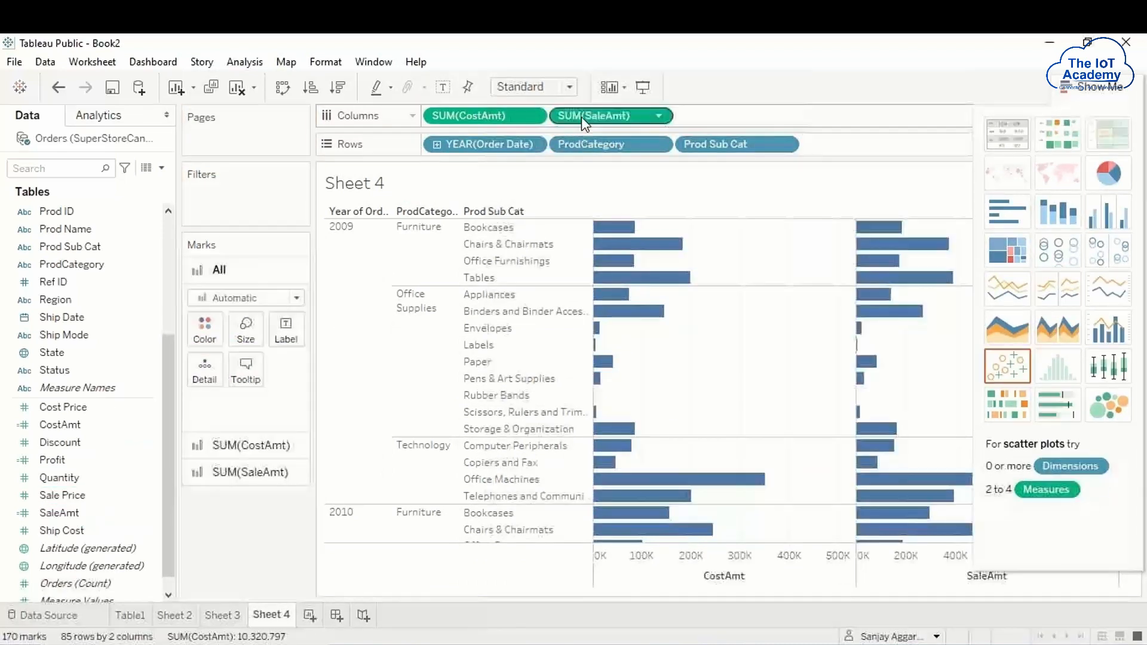
left_click(84, 531)
left_click(74, 460)
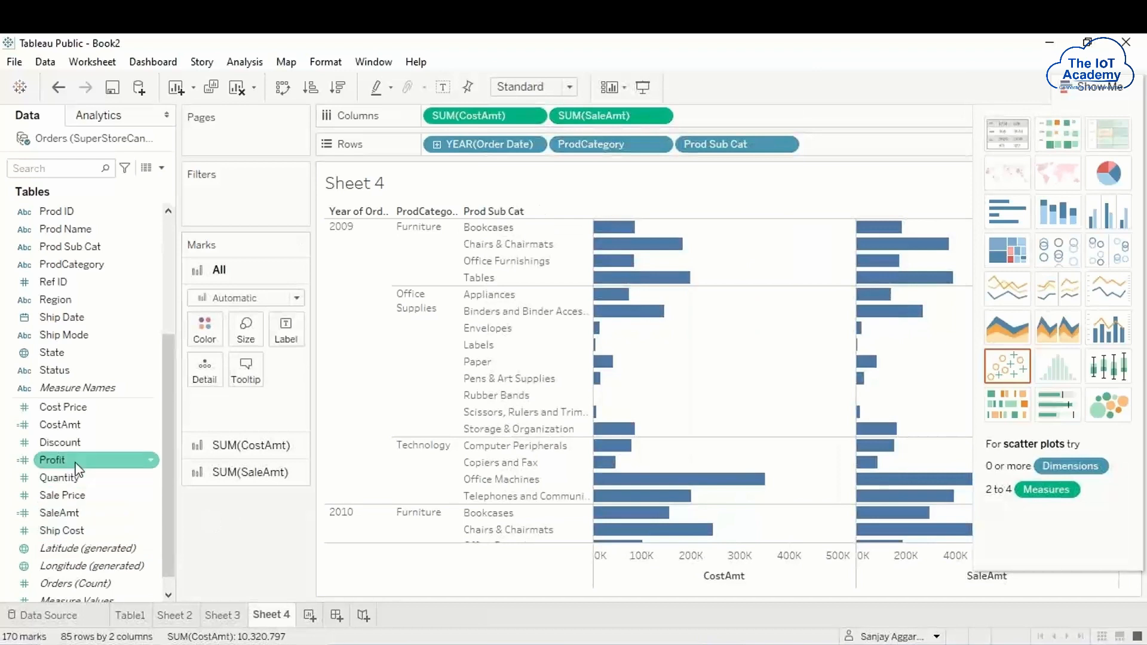
left_click_drag(74, 454, 443, 299)
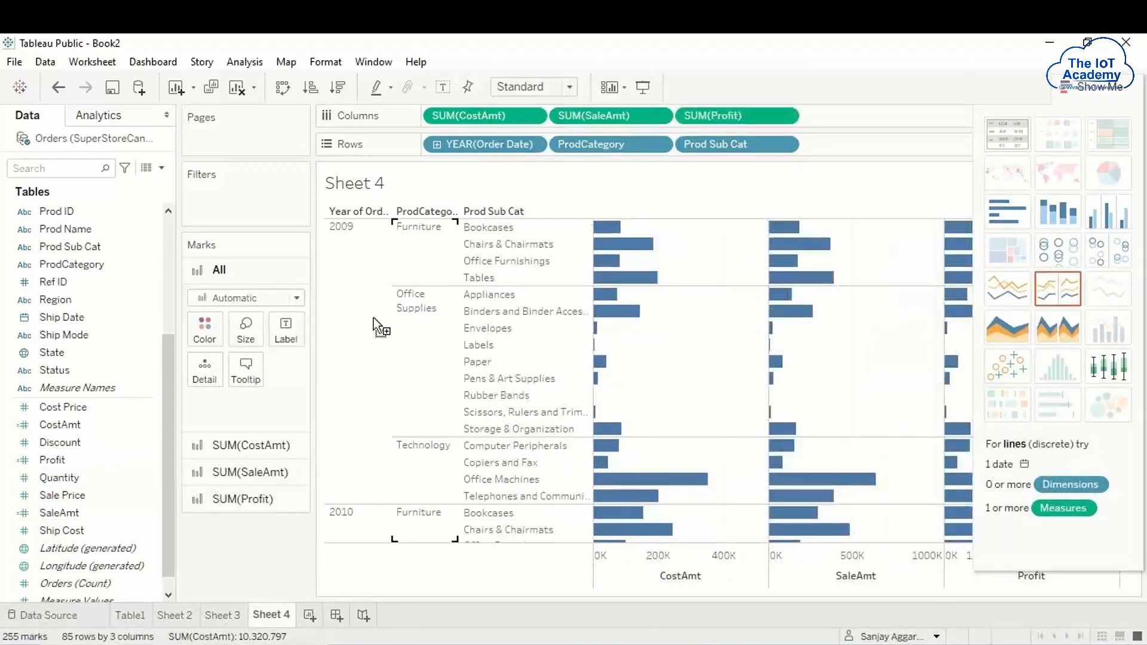
mouse_move(67, 457)
left_mouse_down()
mouse_move(751, 73)
mouse_move(750, 85)
mouse_move(31, 446)
mouse_move(61, 476)
mouse_move(63, 459)
left_mouse_up()
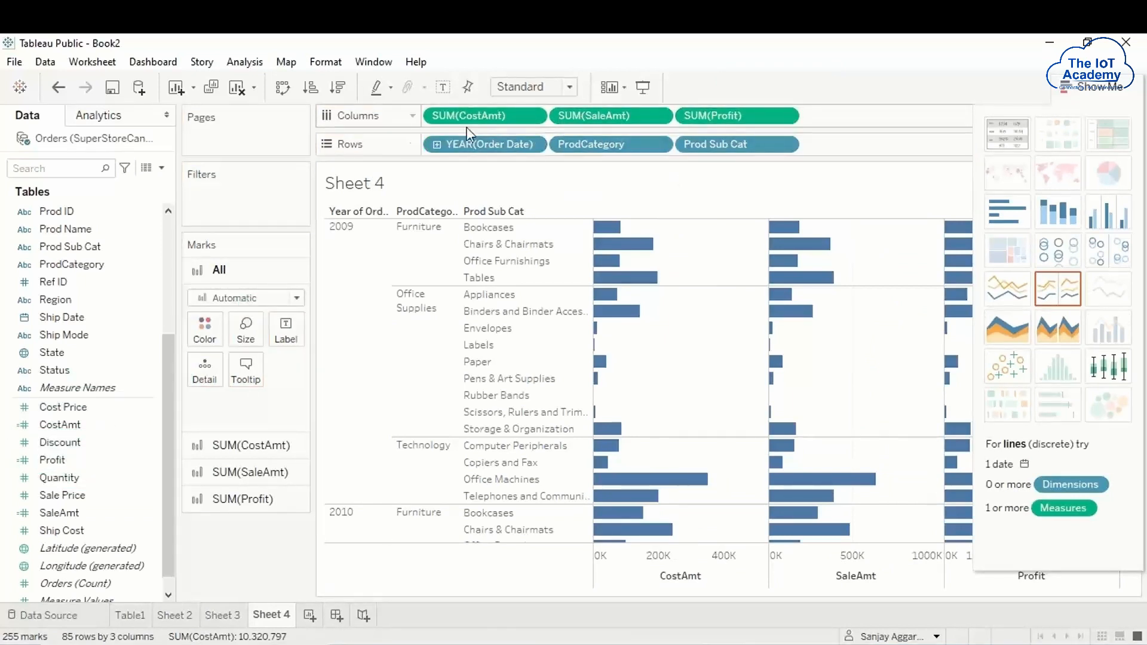
- Convert the bar chart to a text table and move the order year from the columns to the front of the rows
left_click(1052, 52)
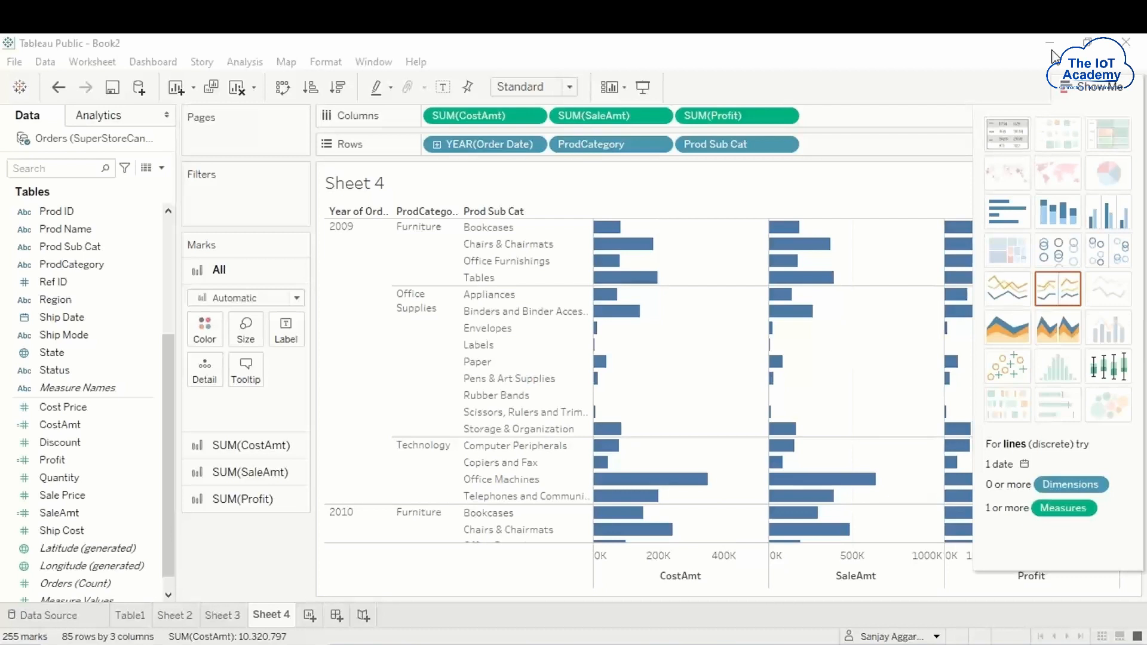
left_click(1009, 137)
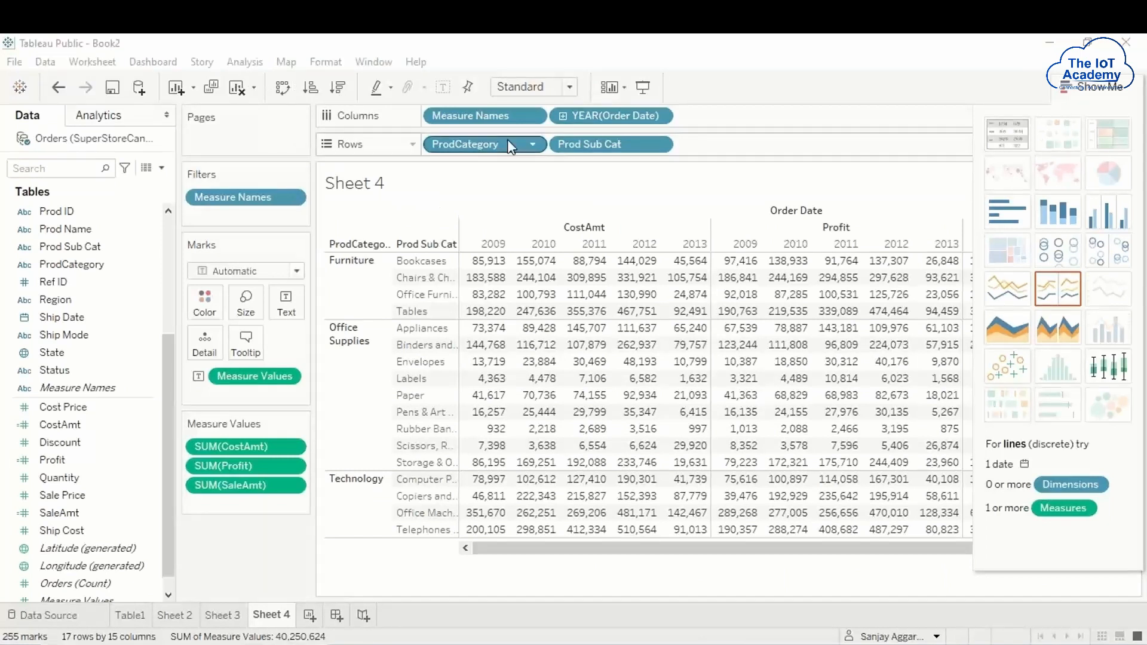
left_click(592, 117)
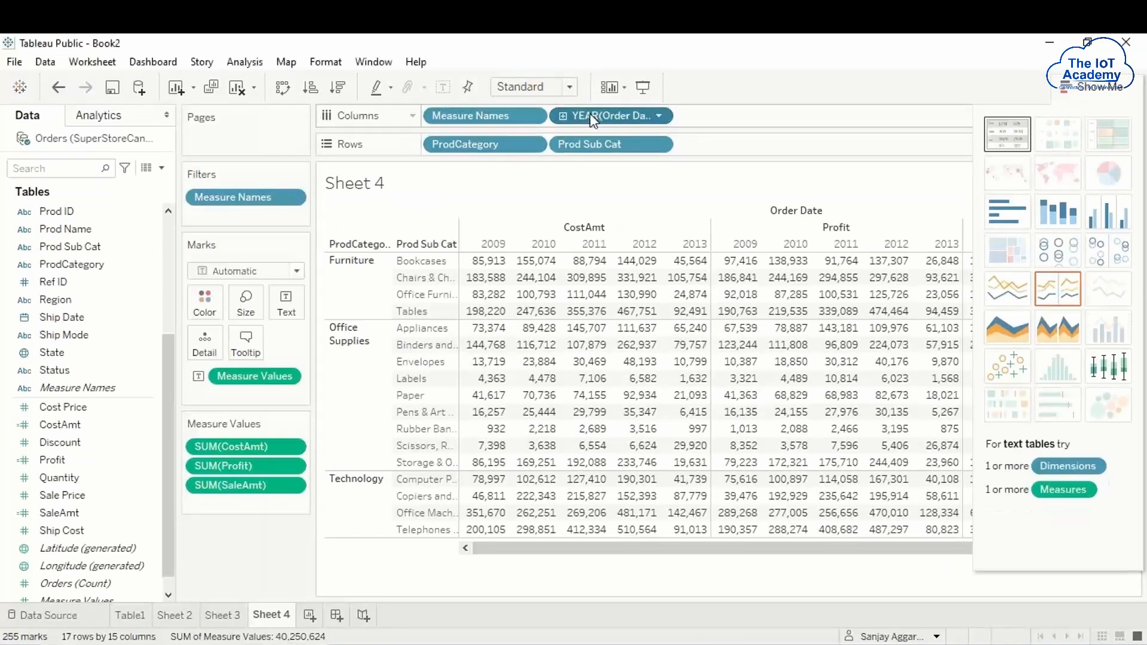
left_click_drag(593, 118, 425, 142)
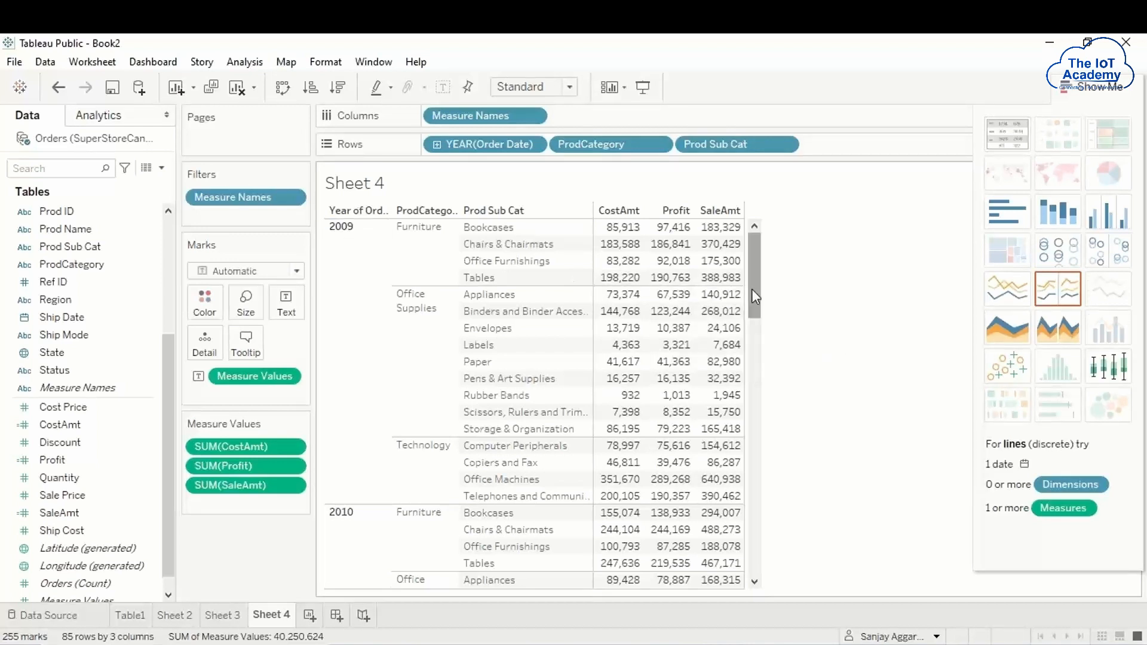
- View the Sheet 4 table in presentation mode and return to the normal worksheet view
left_click_drag(751, 291, 813, 217)
left_click(643, 87)
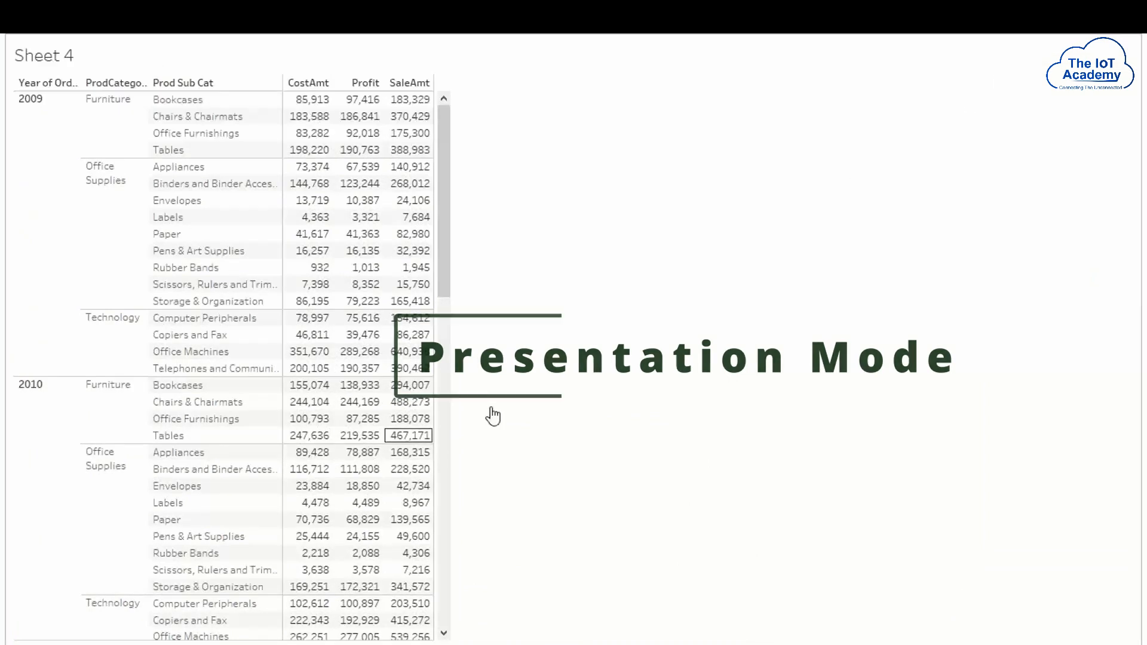
mouse_move(394, 466)
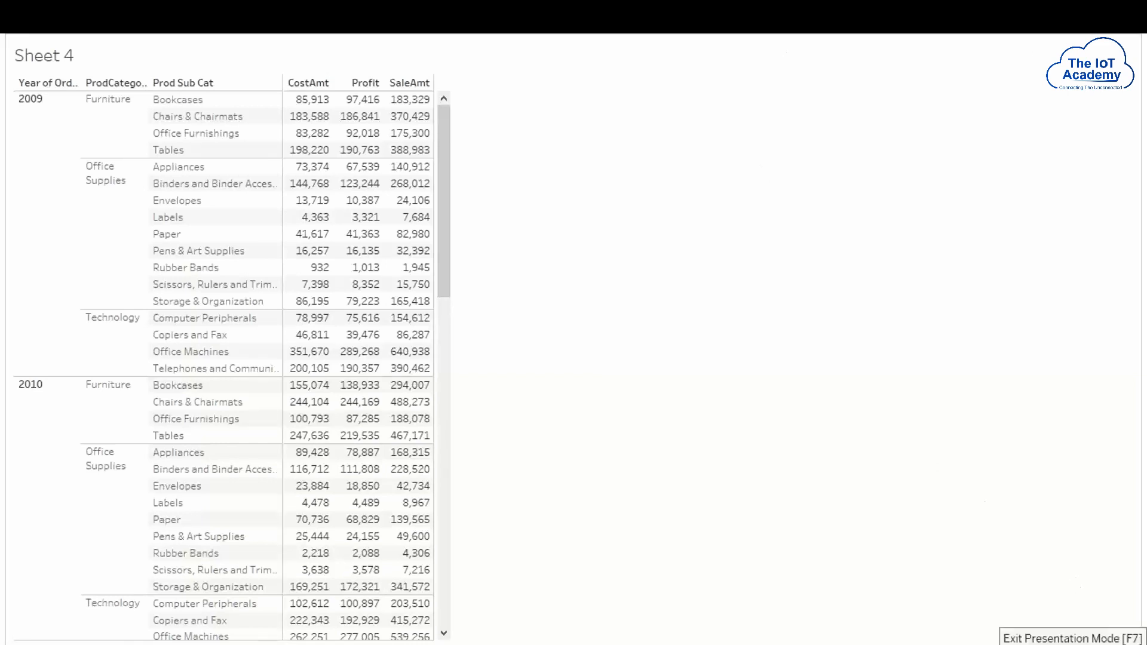
left_click(1137, 637)
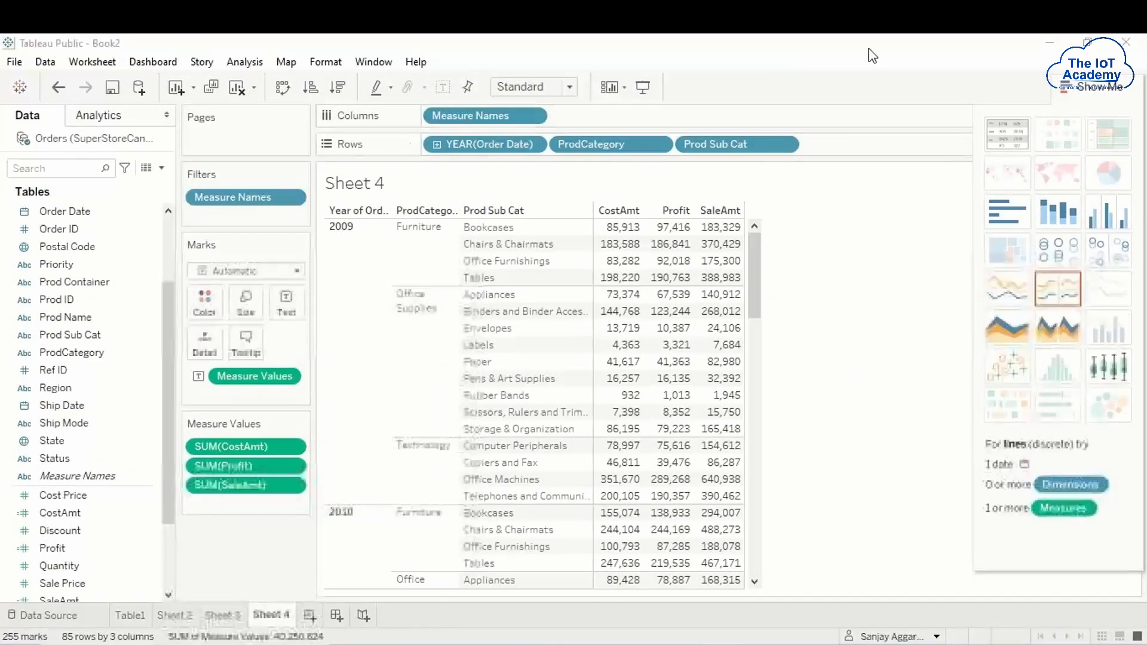
- Set the worksheet view to Fit Width and collapse the Show Me chart suggestions
left_click(567, 89)
left_click(549, 117)
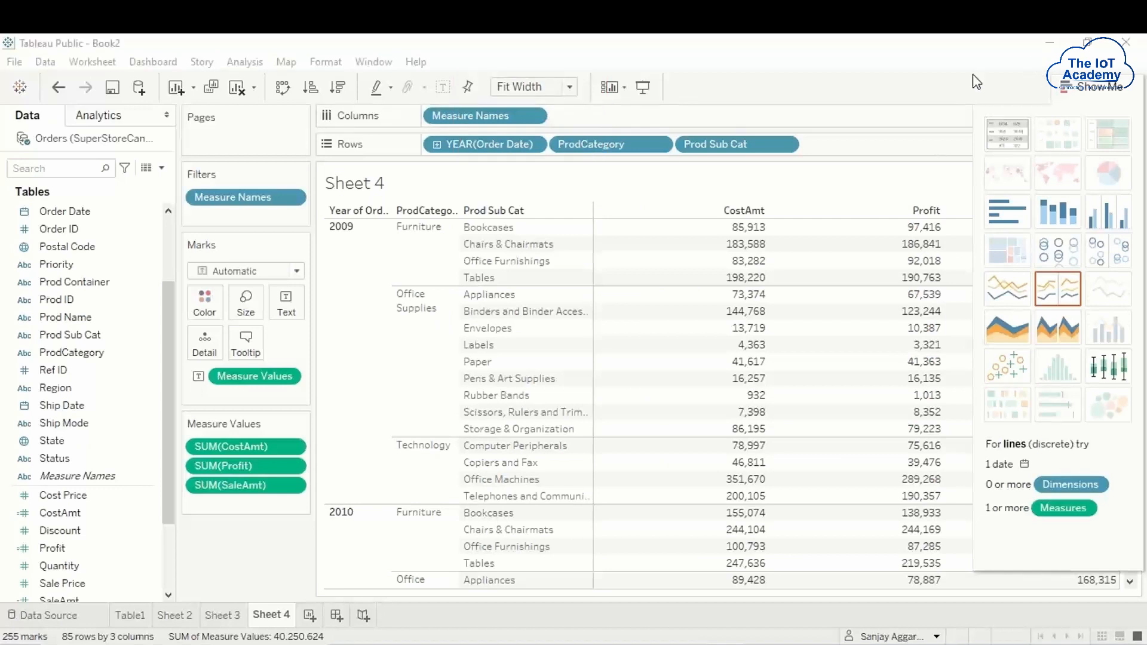
left_click(1094, 95)
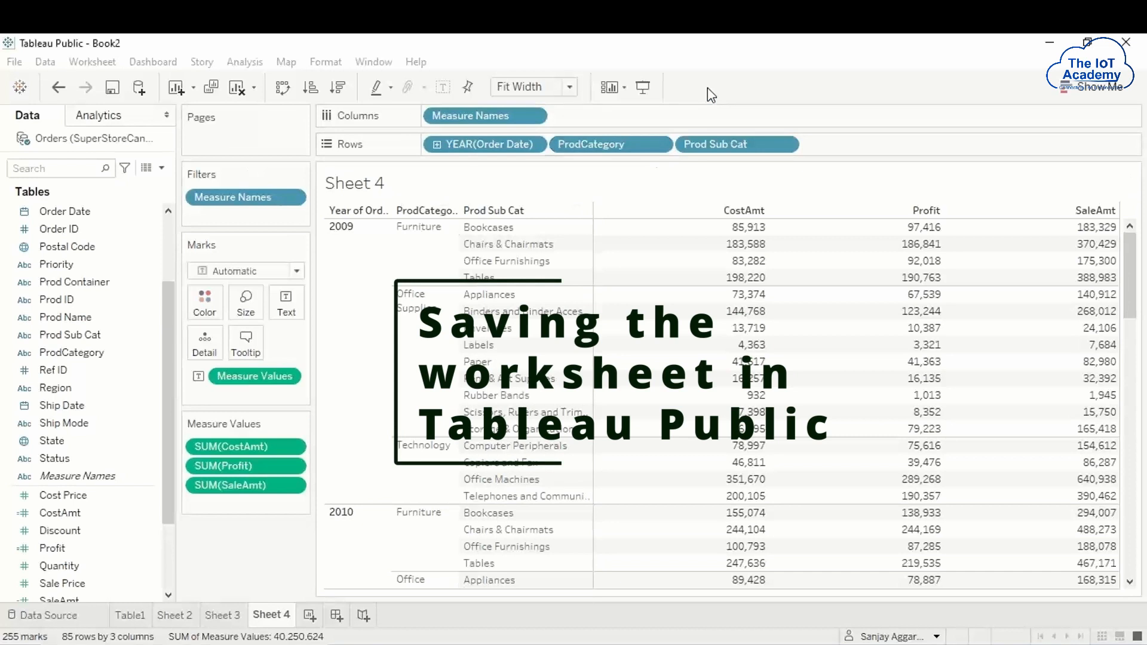
- Save the workbook to Tableau Public under the new title Session1
left_click(14, 62)
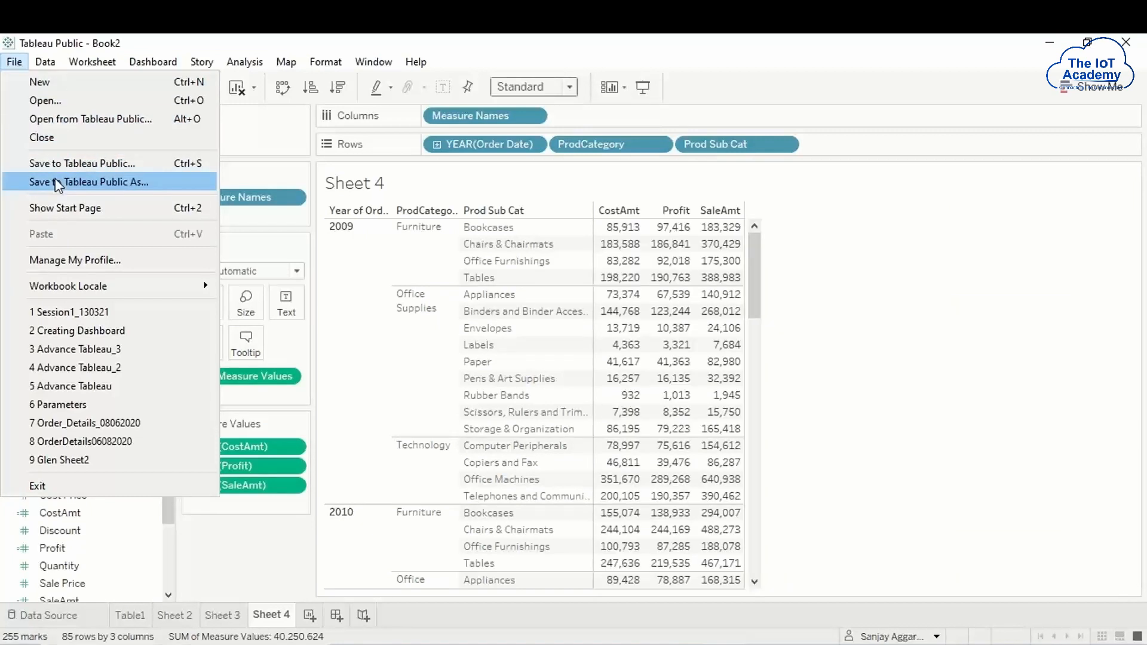
left_click(58, 184)
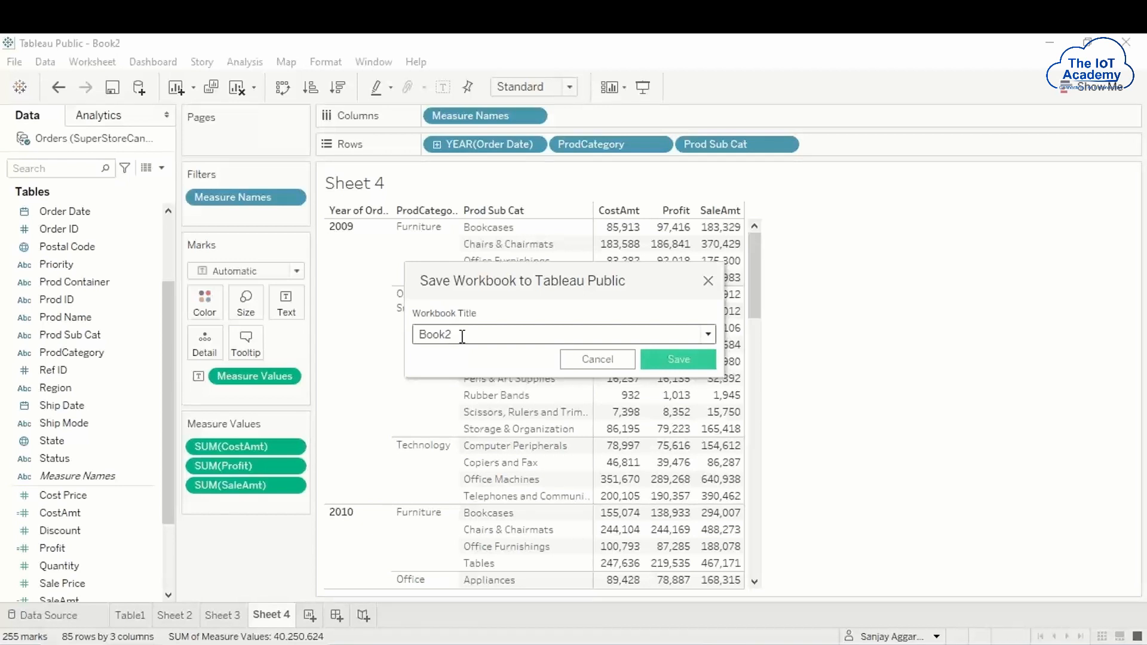
key("BackSpace")
key("BackSpace")
key("BackSpace")
key("BackSpace")
key("BackSpace")
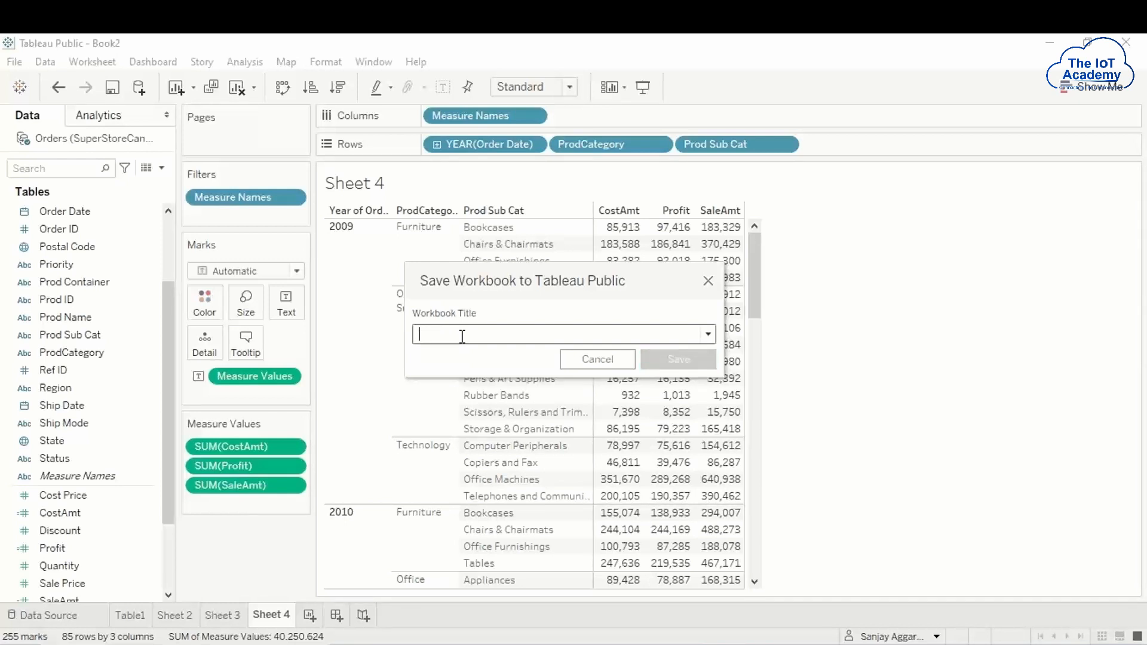
type("Sess")
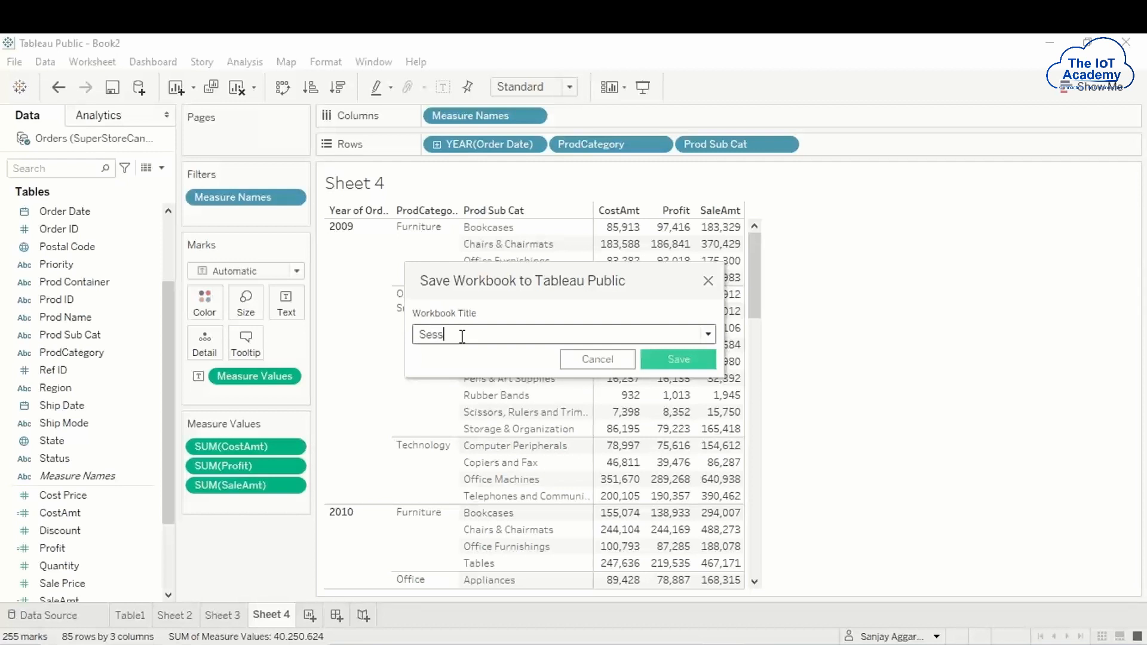
type("ion1")
left_click(684, 362)
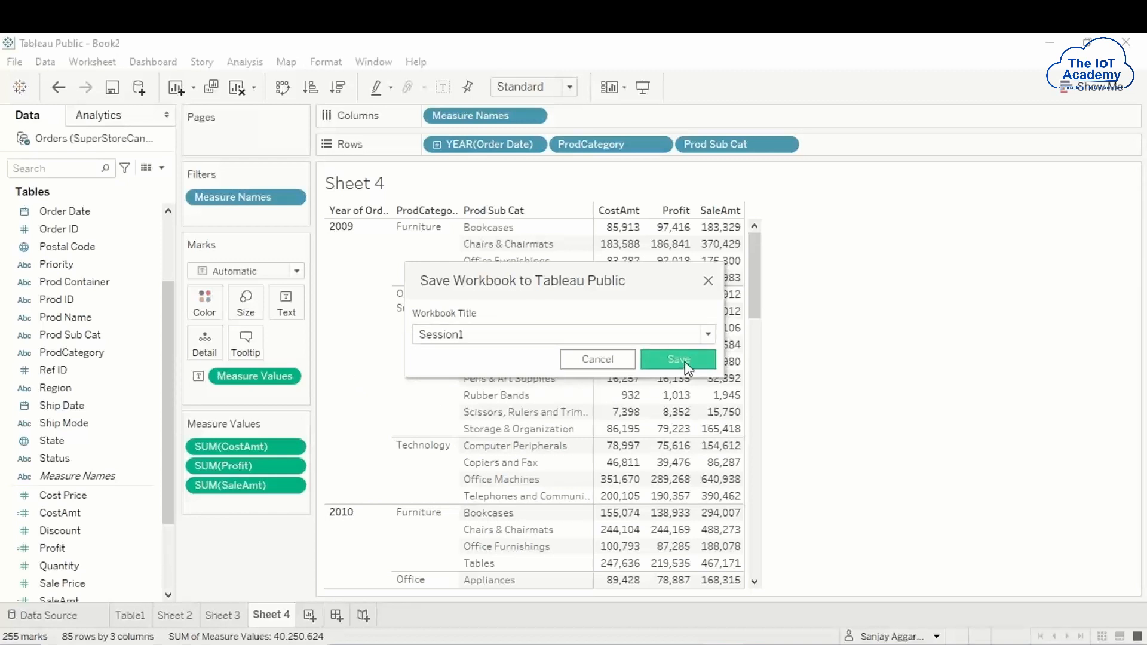